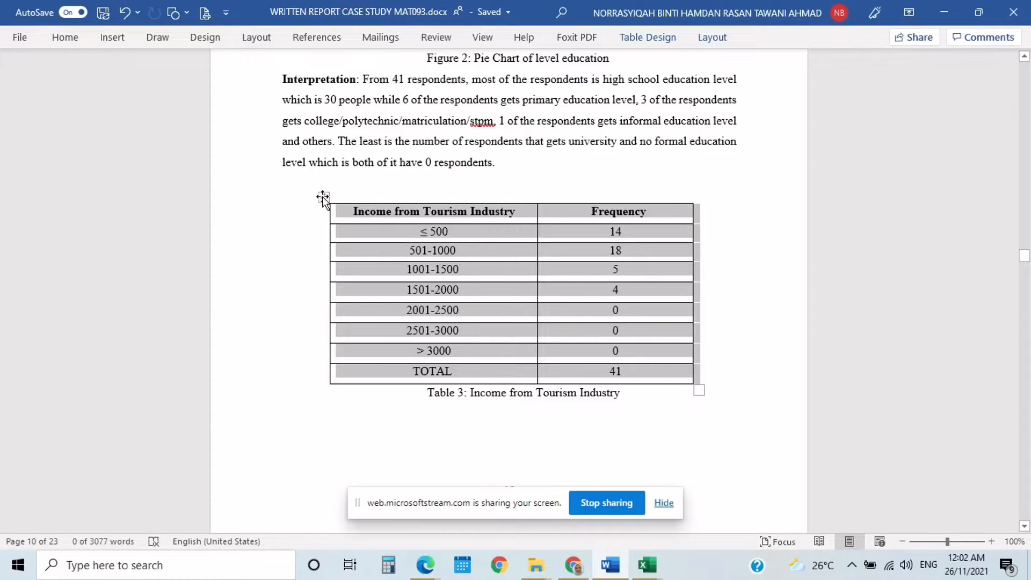
- Copy the whole Income from Tourism Industry table and switch to the blank Book5 workbook in Excel
right_click(323, 198)
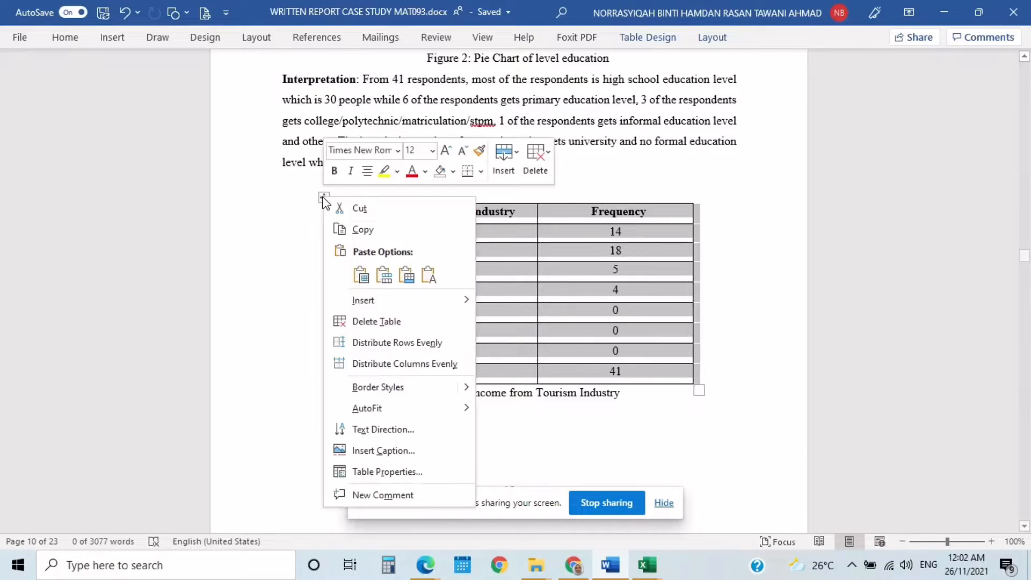
click(368, 230)
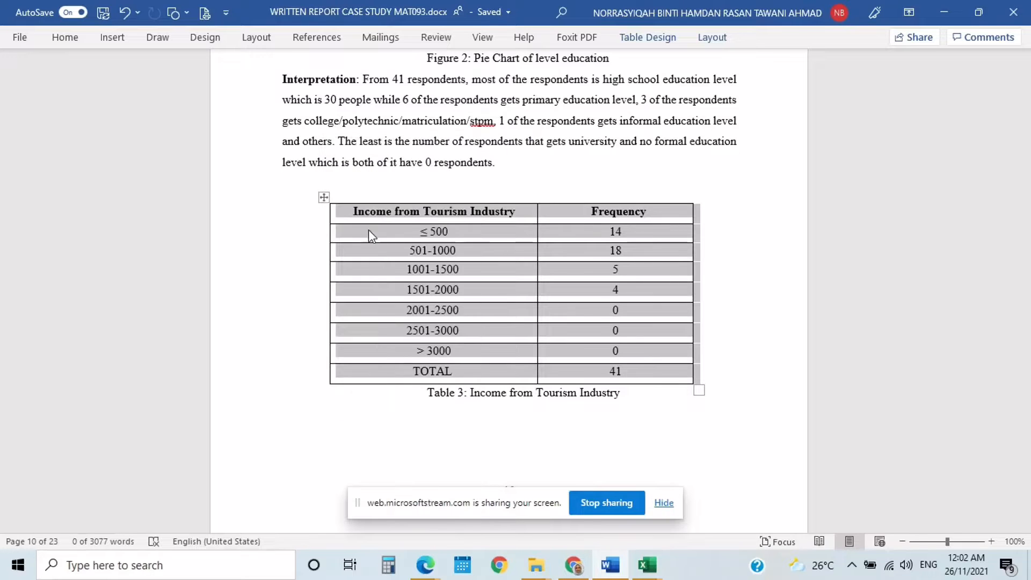
click(656, 567)
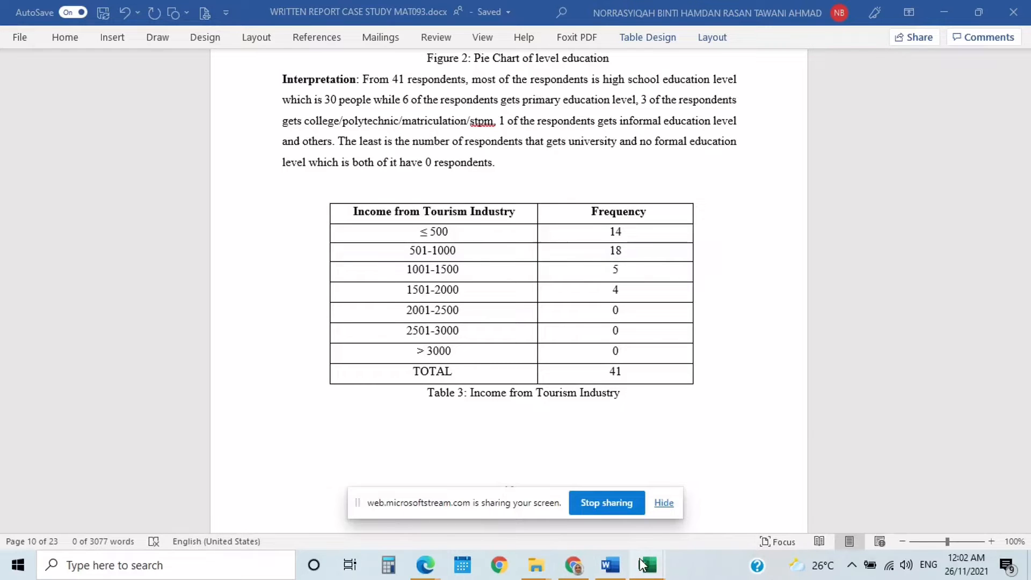
mouse_move(643, 564)
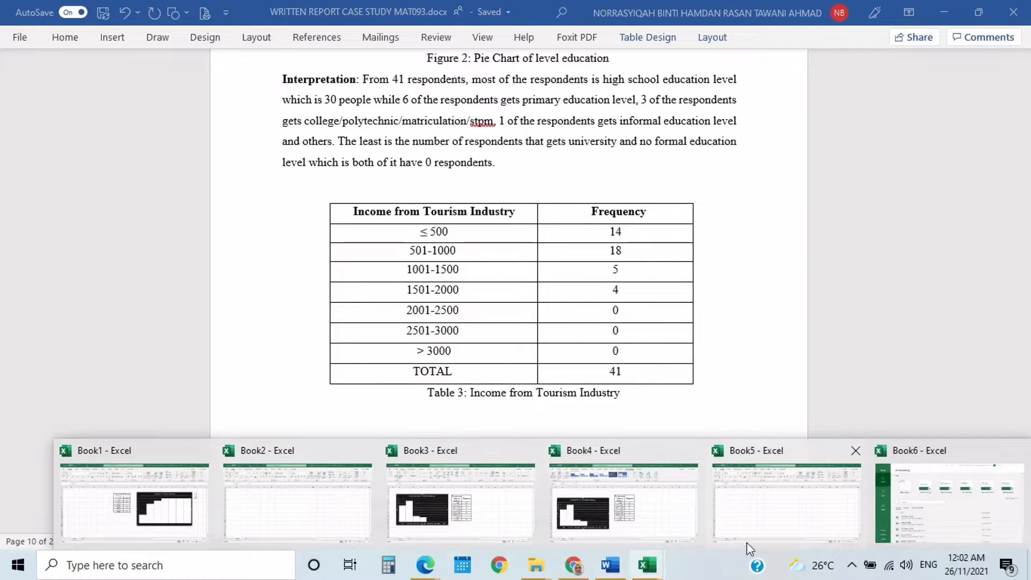
click(696, 478)
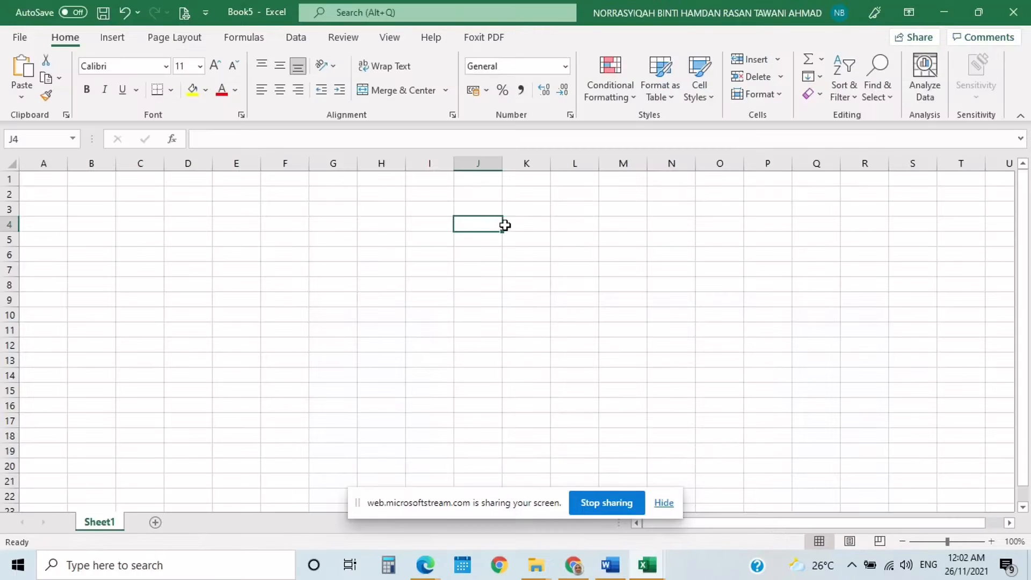
- Paste the copied table at cell J4, keeping its source formatting
right_click(479, 223)
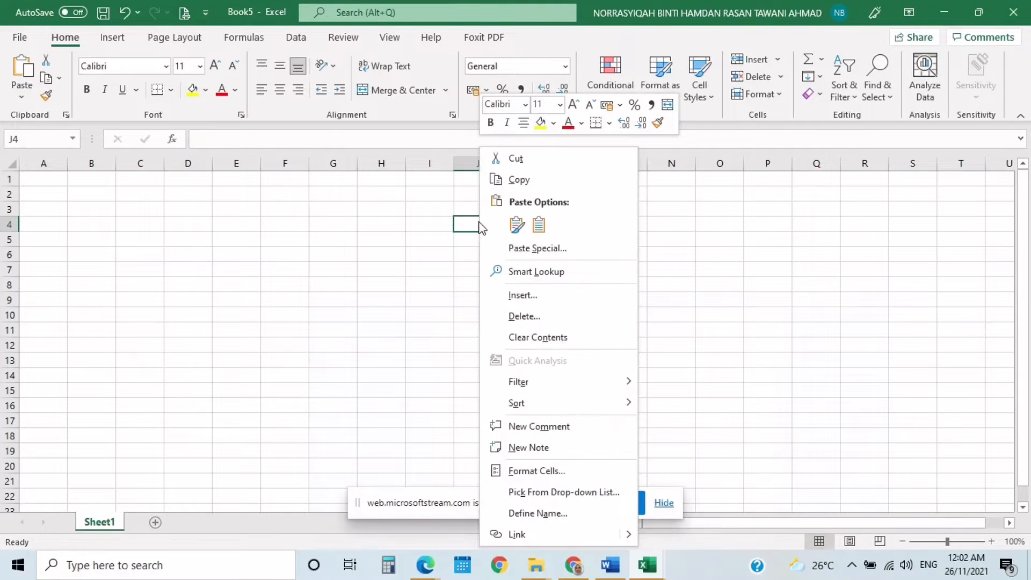
click(516, 226)
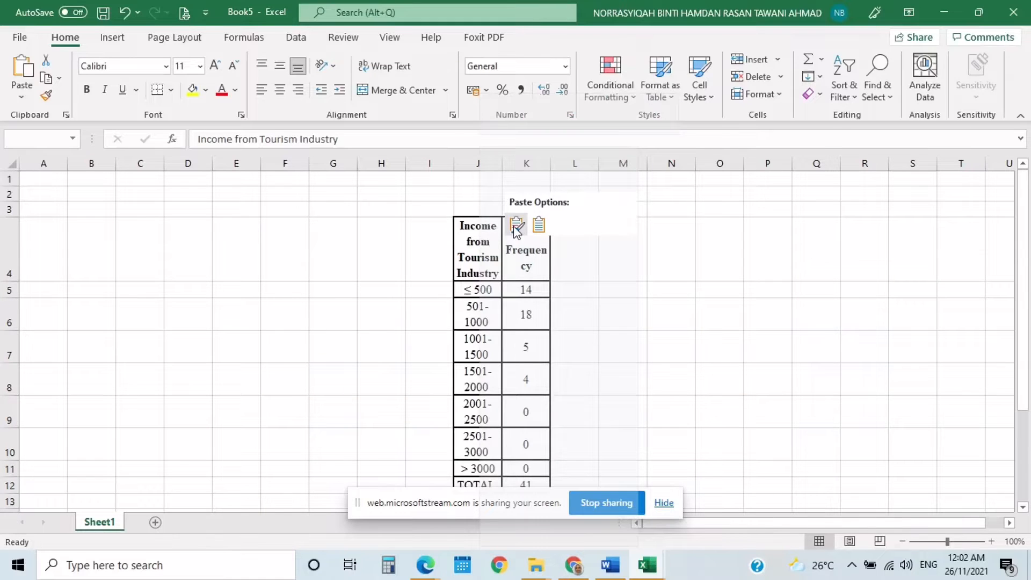
click(515, 225)
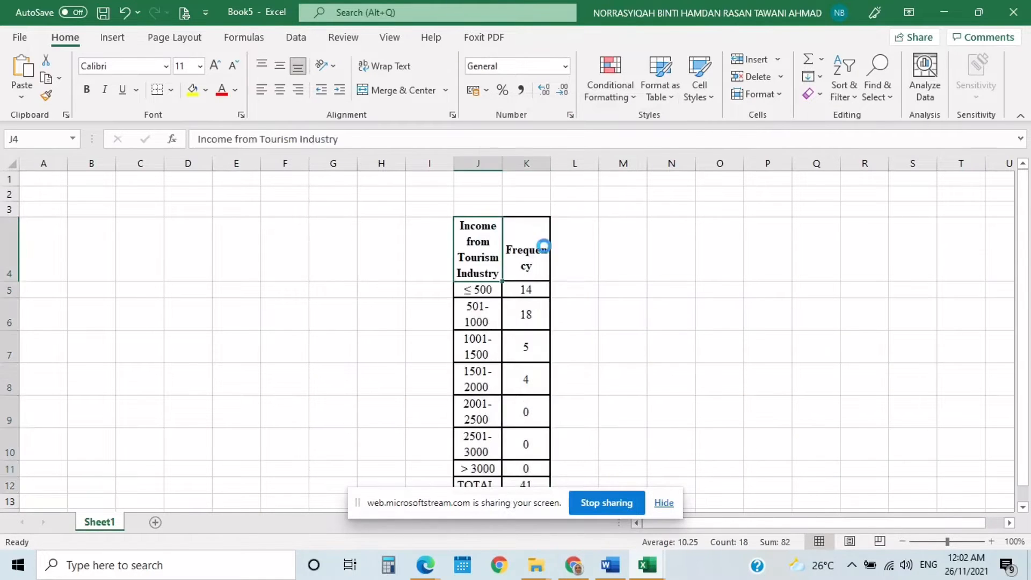
scroll(583, 297, down, 3)
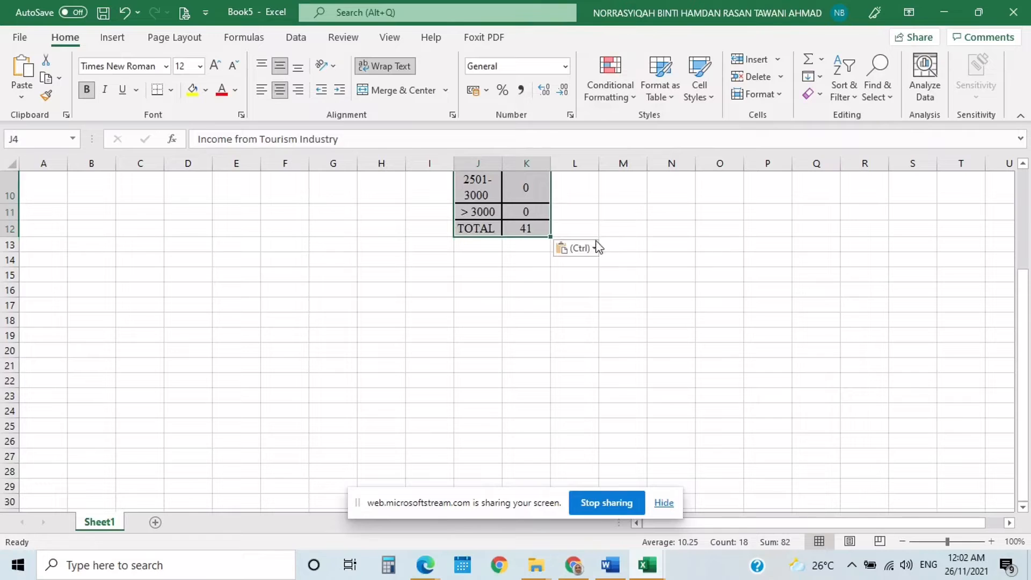
click(584, 248)
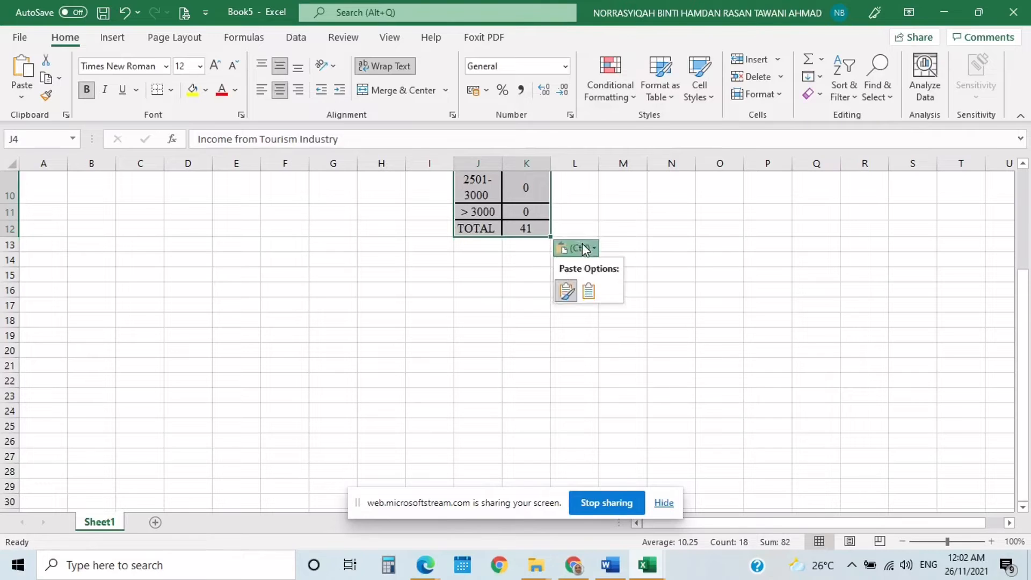
click(566, 292)
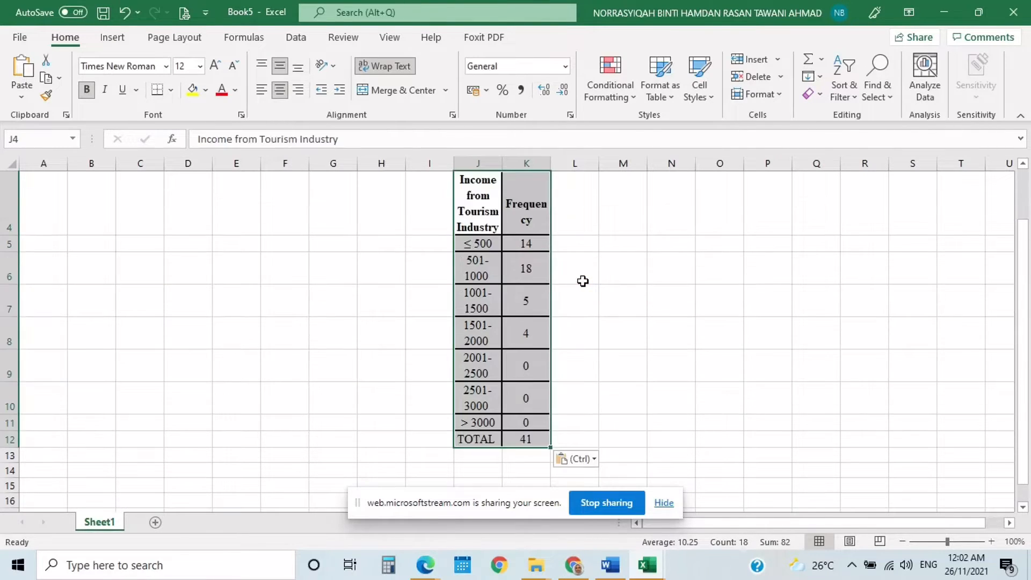
scroll(593, 276, up, 1)
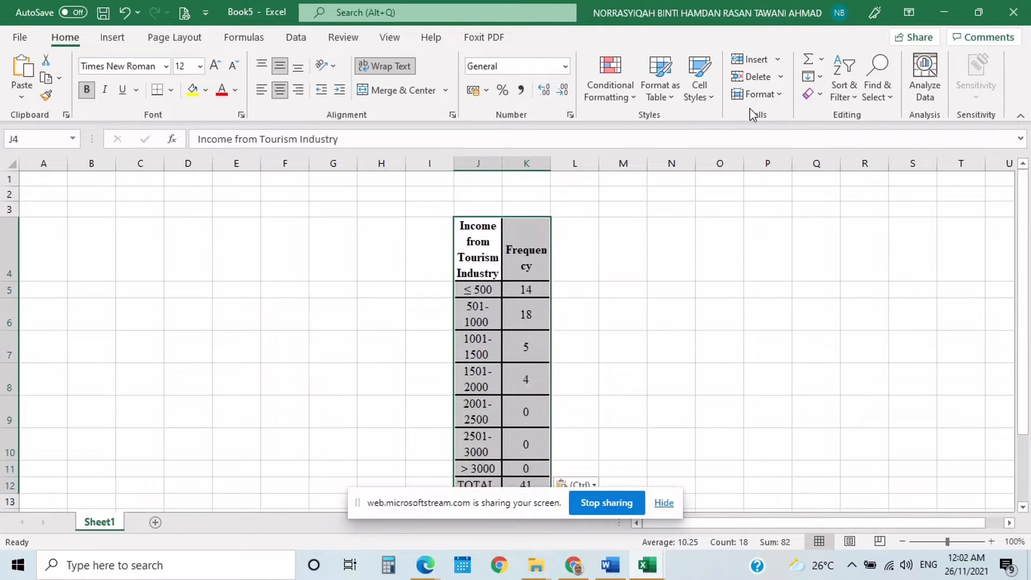
- Set the row height of the pasted table to 15
click(759, 95)
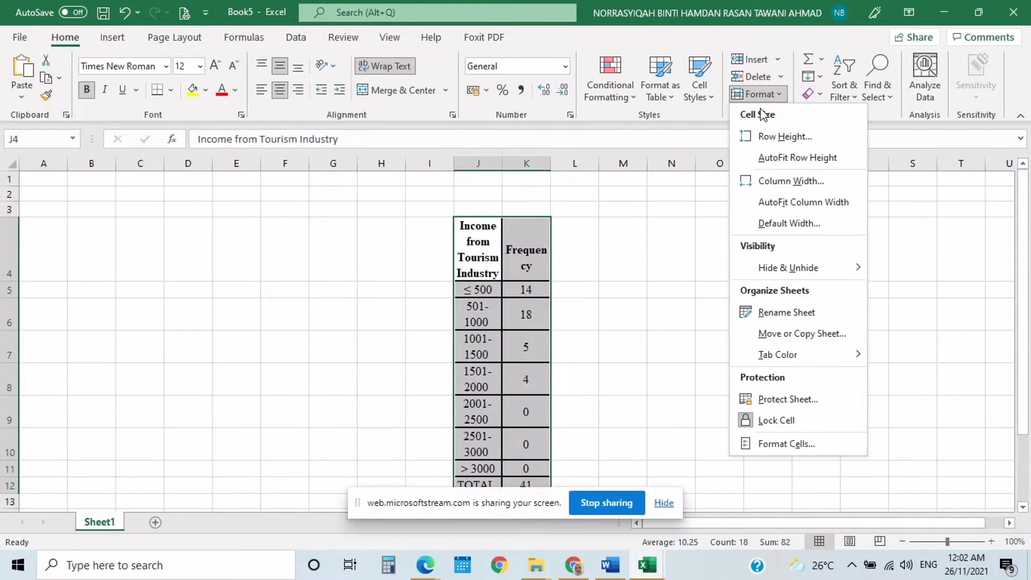
click(763, 137)
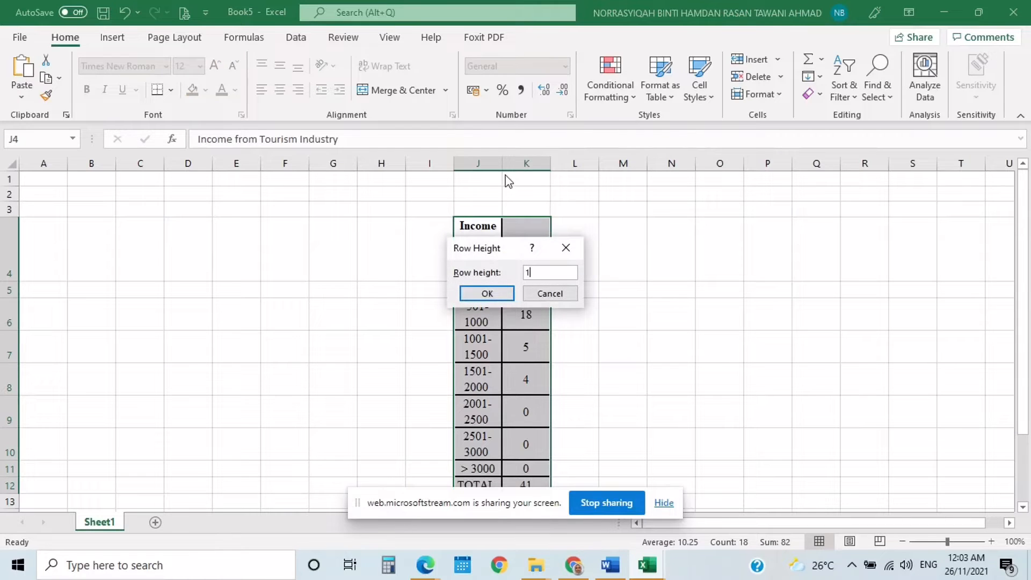
text(15)
click(488, 295)
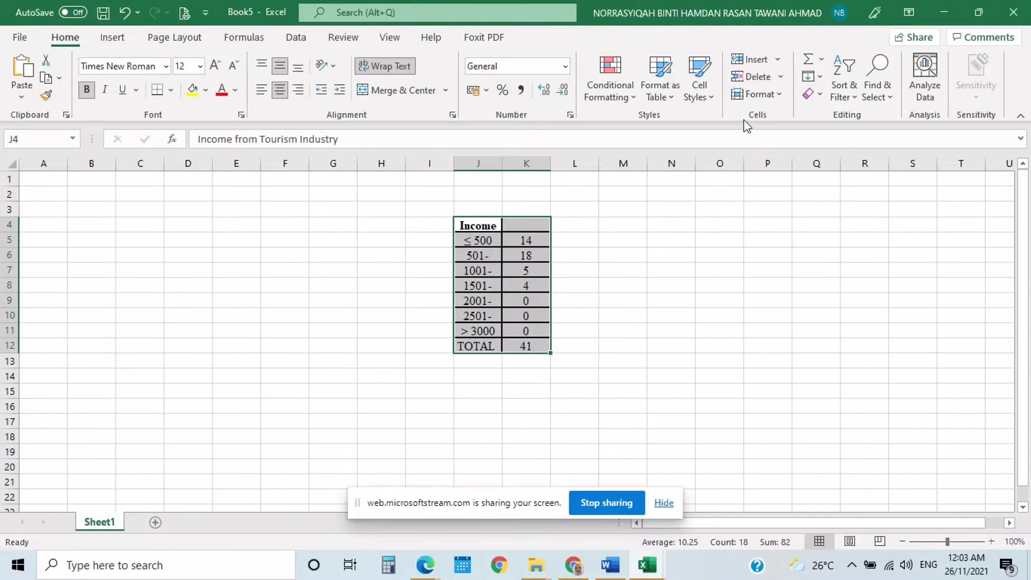
- AutoFit the width of the table's two columns and set their column width to 15
click(759, 95)
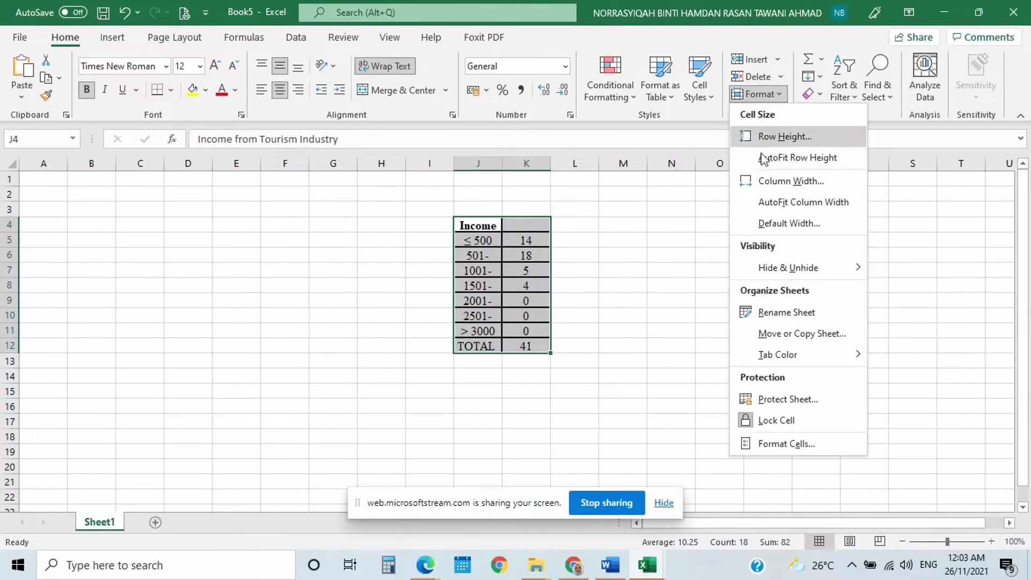
click(764, 201)
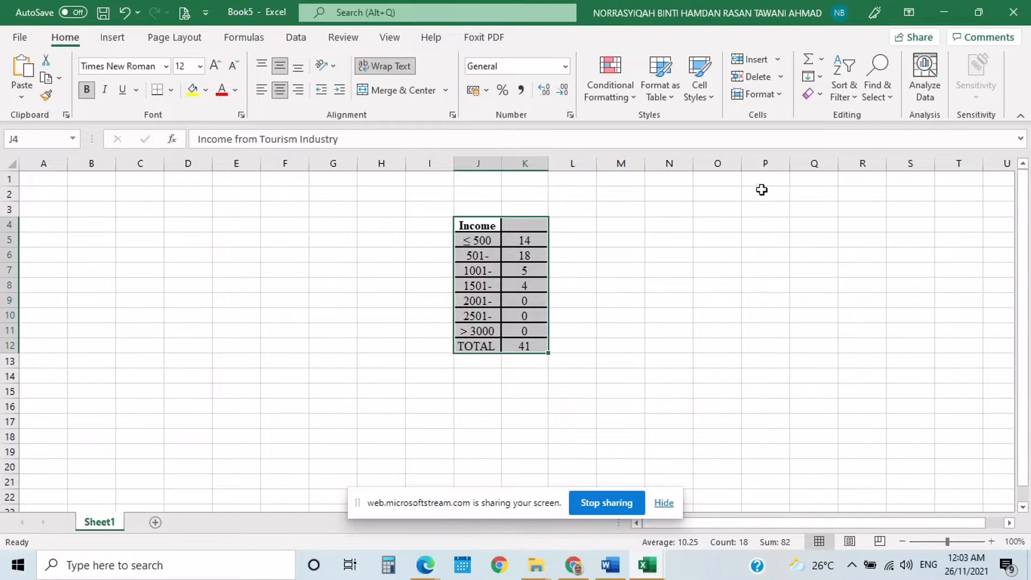
click(764, 96)
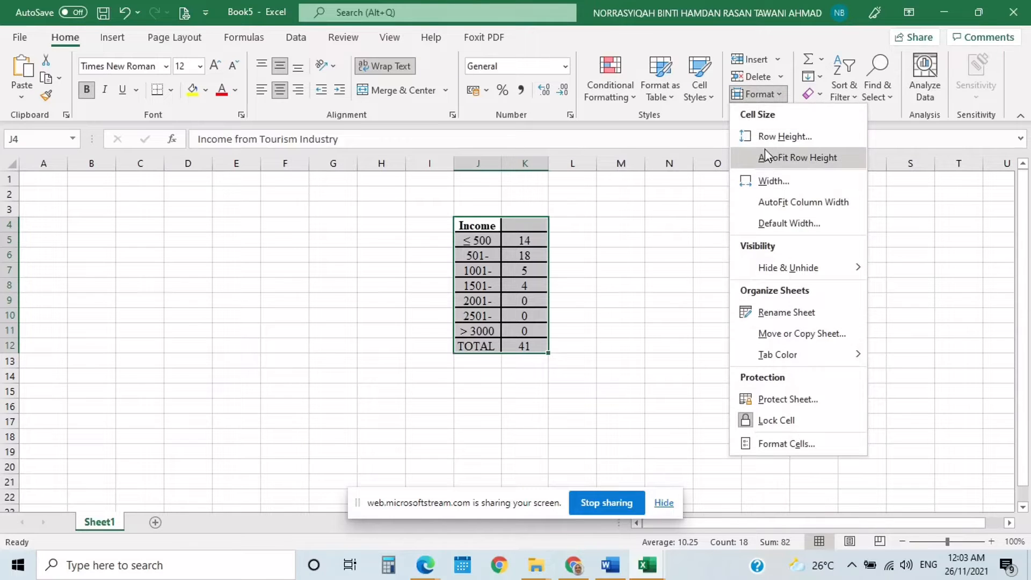
click(765, 183)
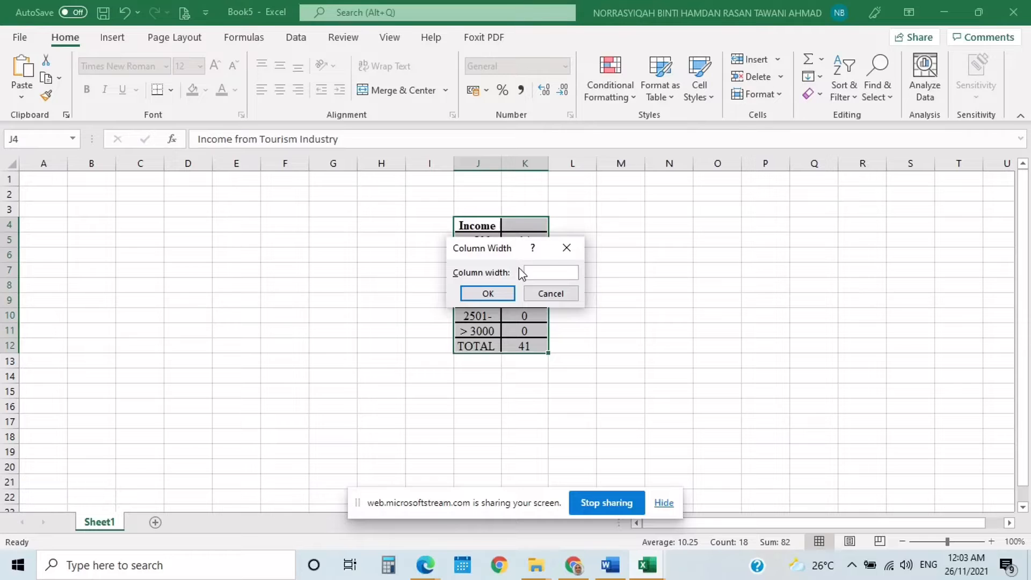
text(15)
click(490, 294)
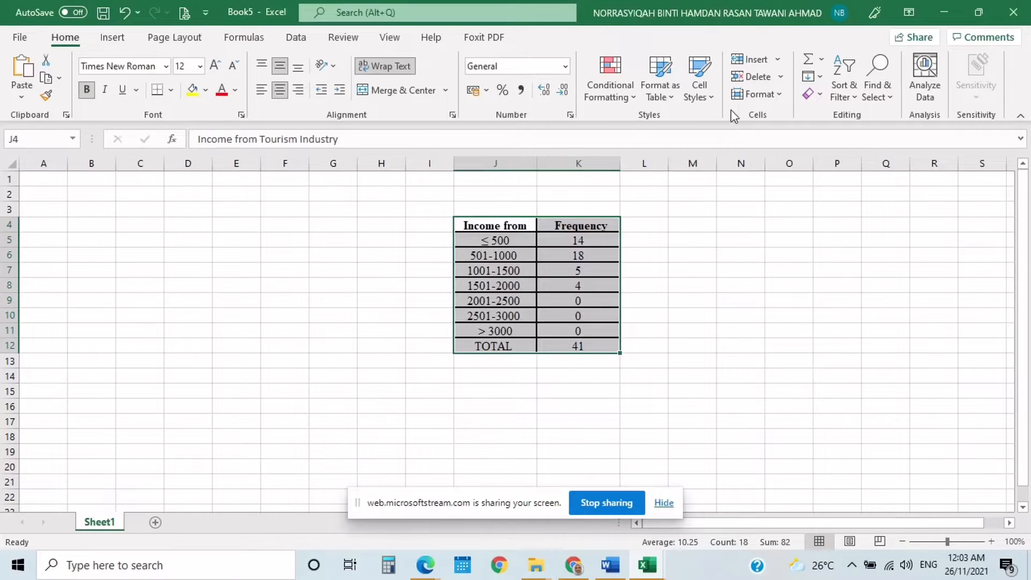
- AutoFit both the column width and the row height of the table, and deselect it
click(757, 95)
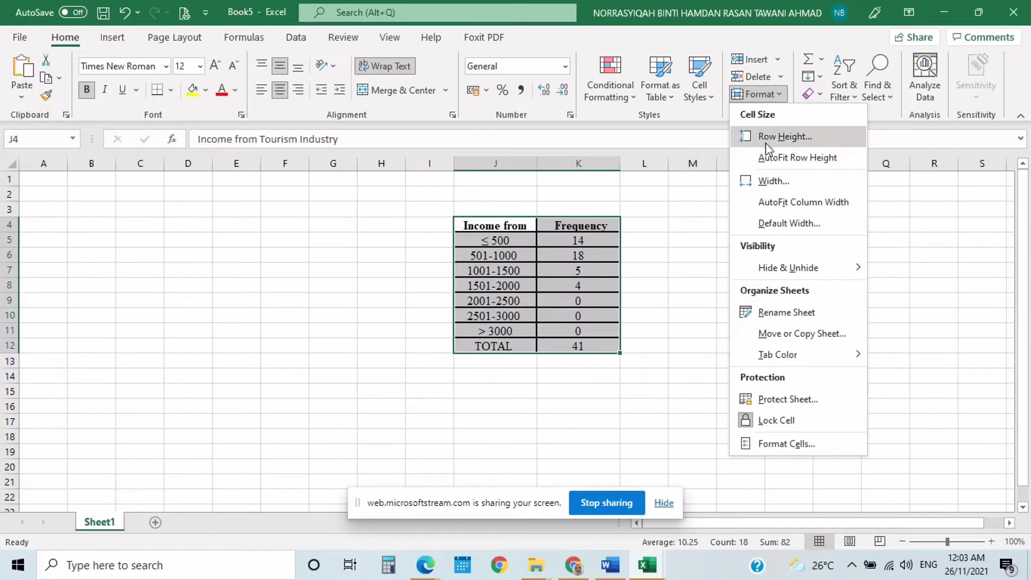
click(776, 207)
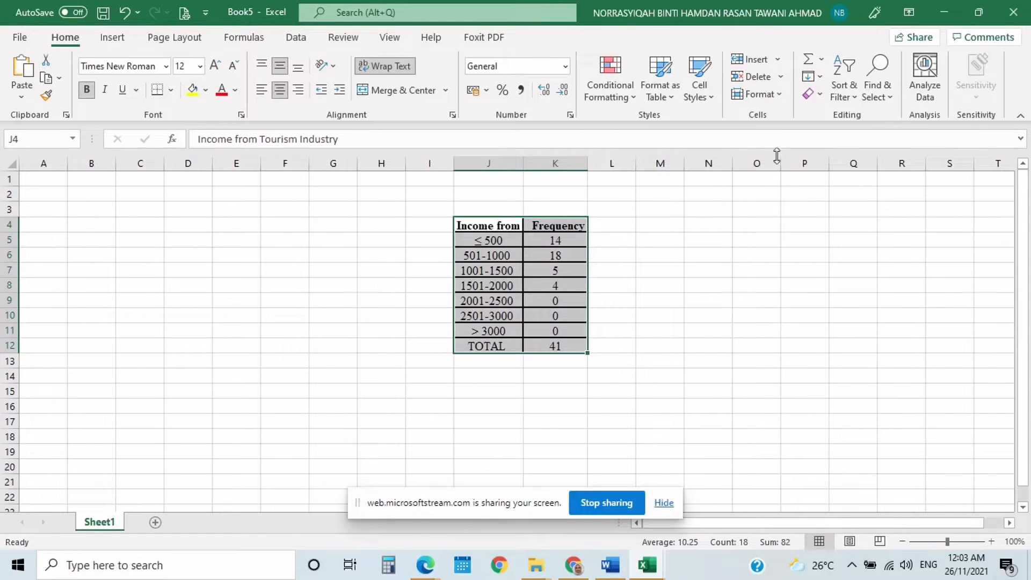
click(766, 99)
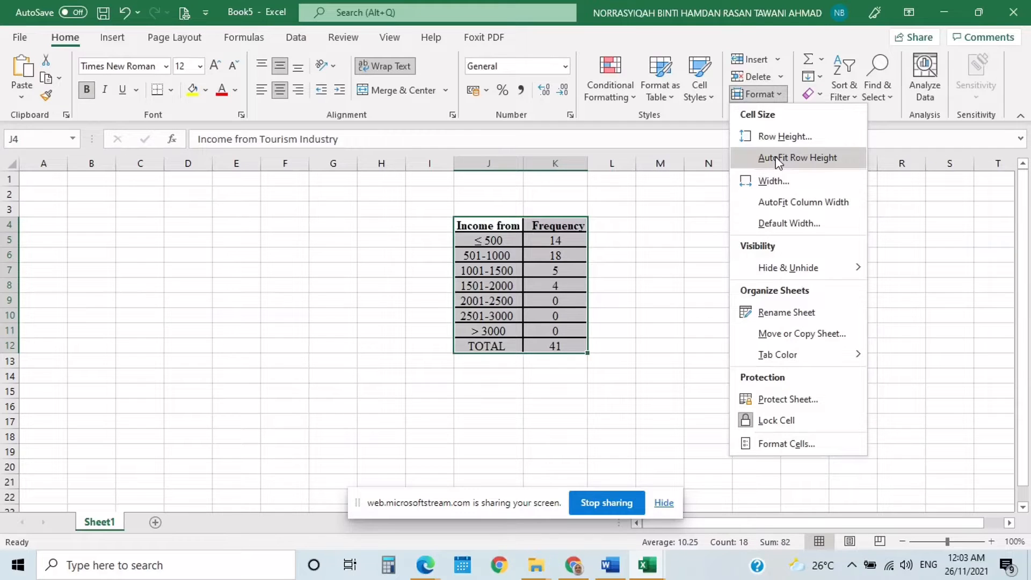
click(778, 162)
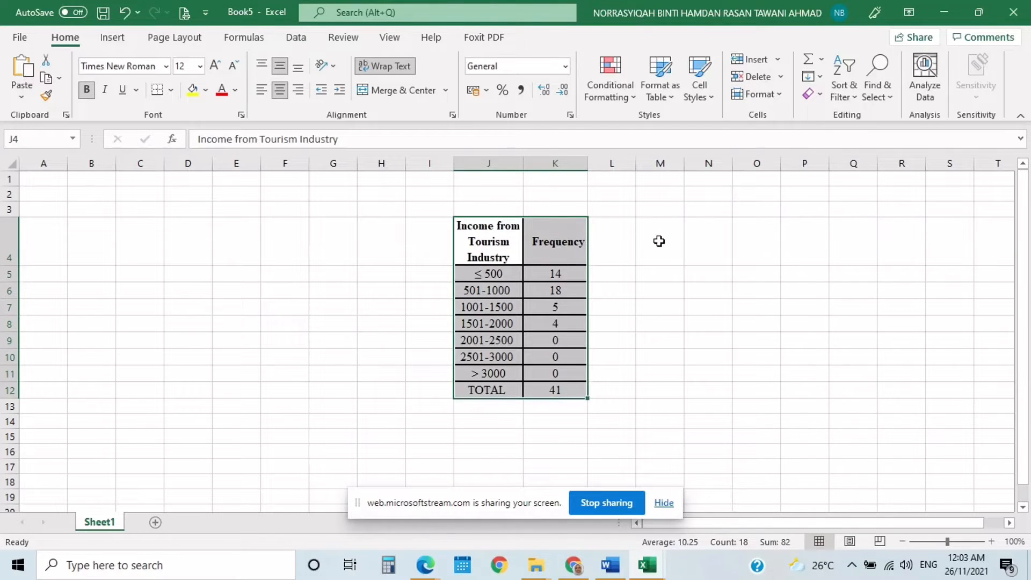
click(676, 264)
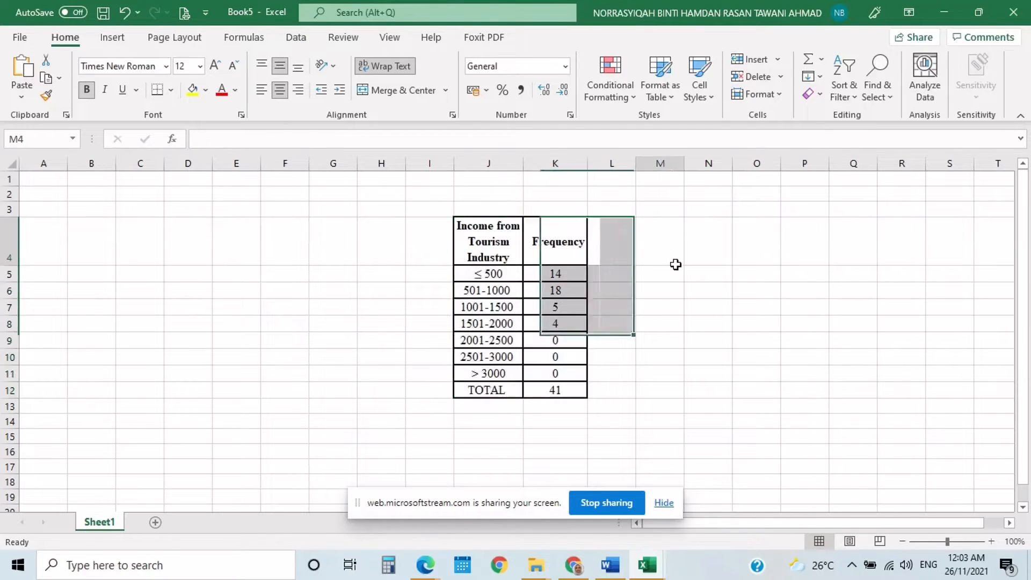
click(486, 268)
double_click(487, 271)
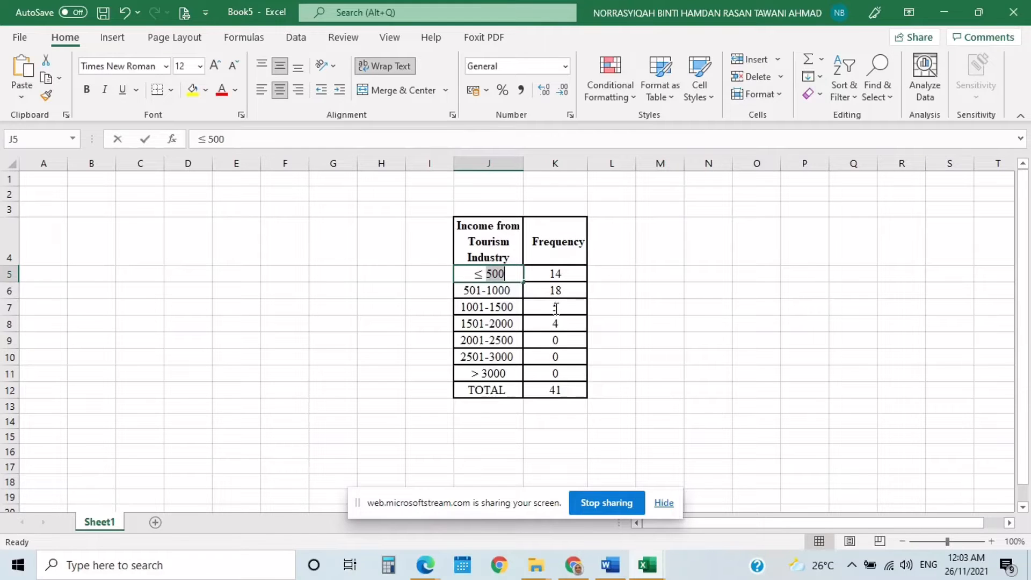
click(610, 287)
click(503, 273)
double_click(505, 274)
double_click(519, 281)
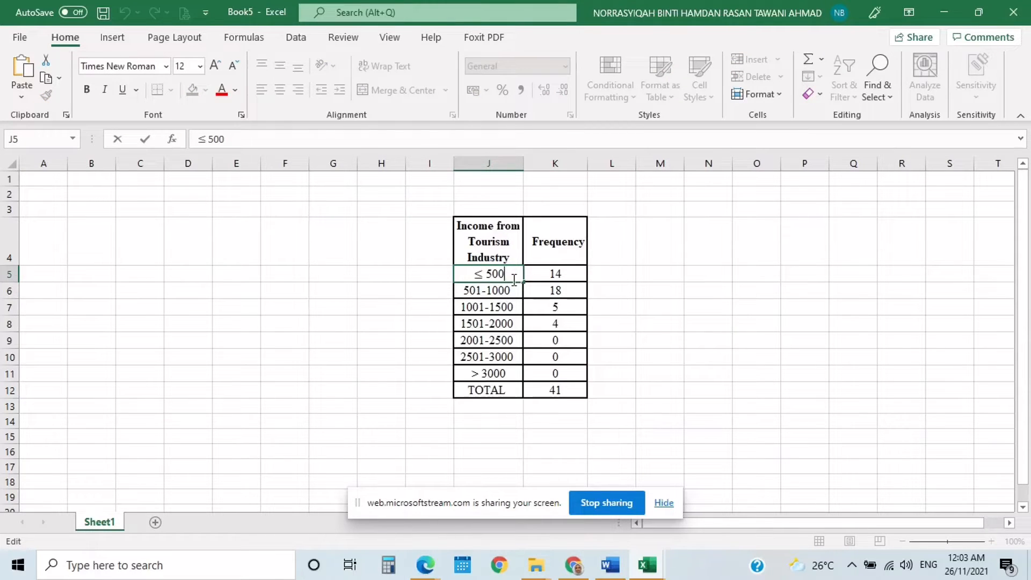
click(459, 304)
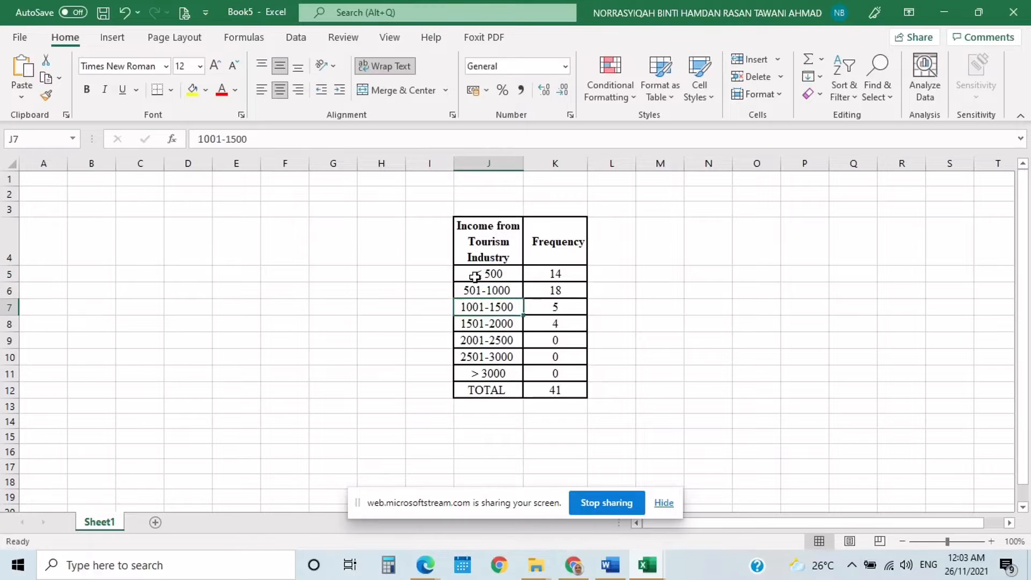
- Insert a Histogram chart from the income ranges and frequencies in J5:K11, excluding the total, and place it left of the table
drag(472, 275, 527, 371)
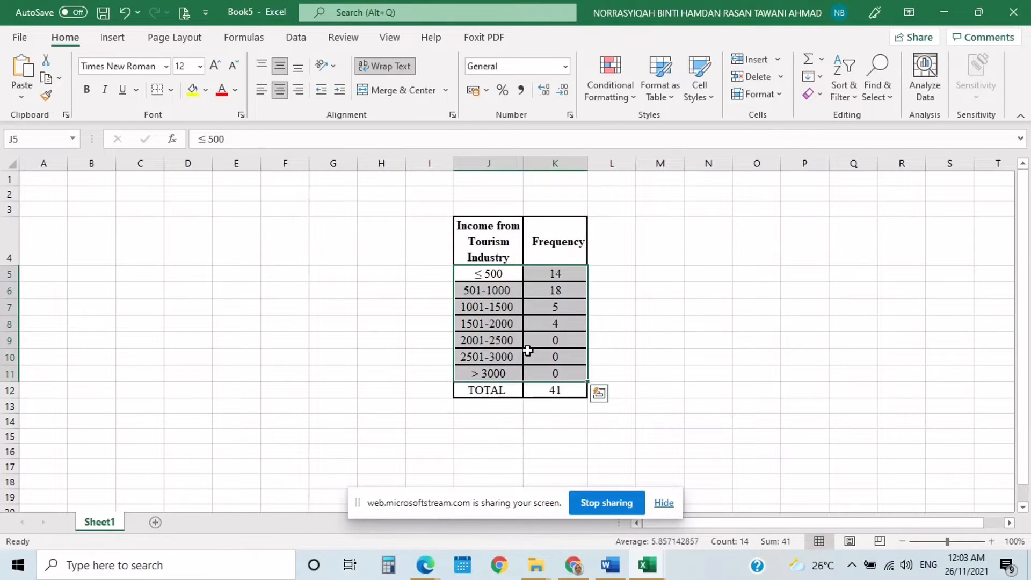
click(129, 43)
click(367, 87)
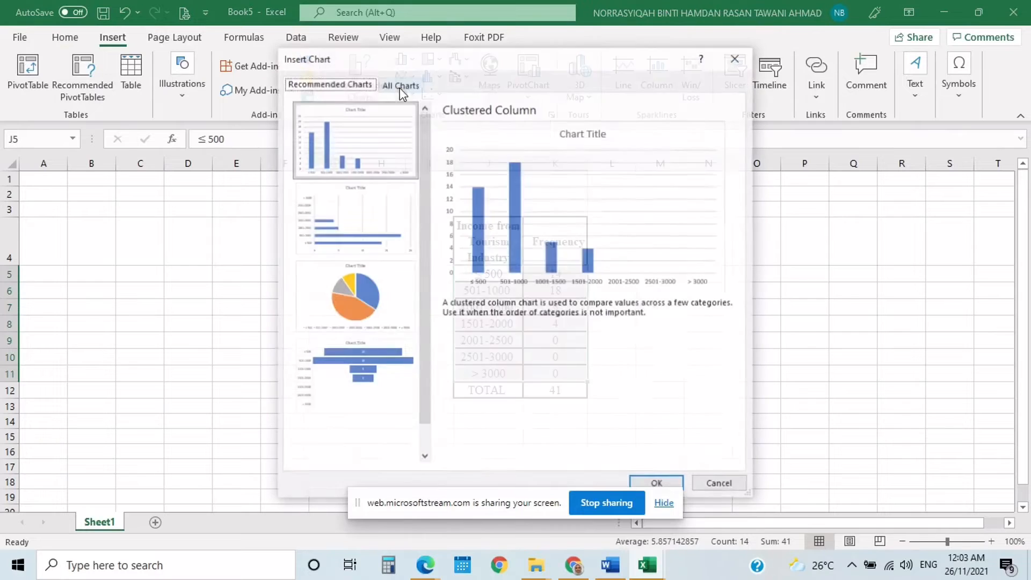
click(413, 89)
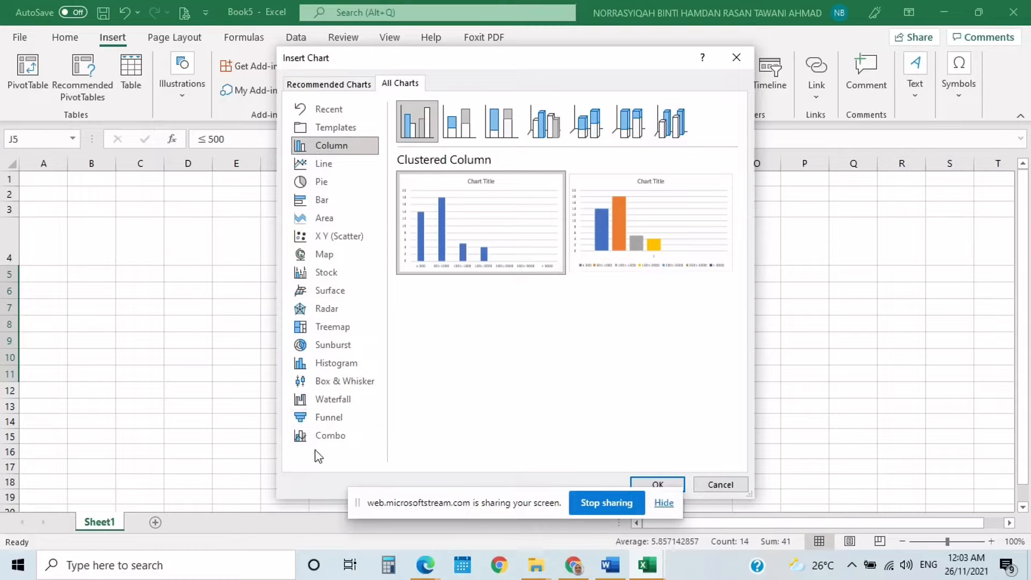
click(325, 364)
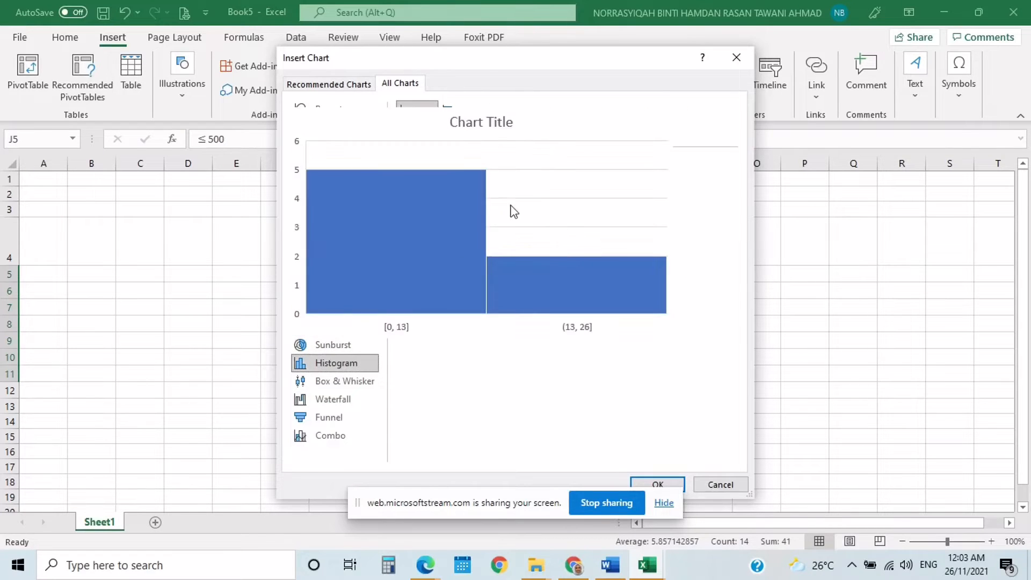
click(665, 503)
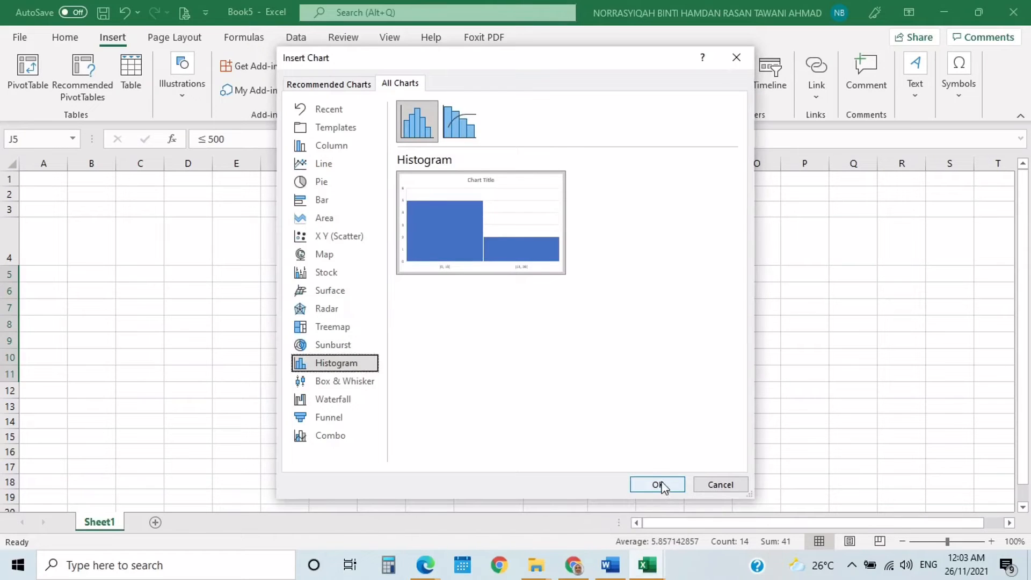
click(661, 485)
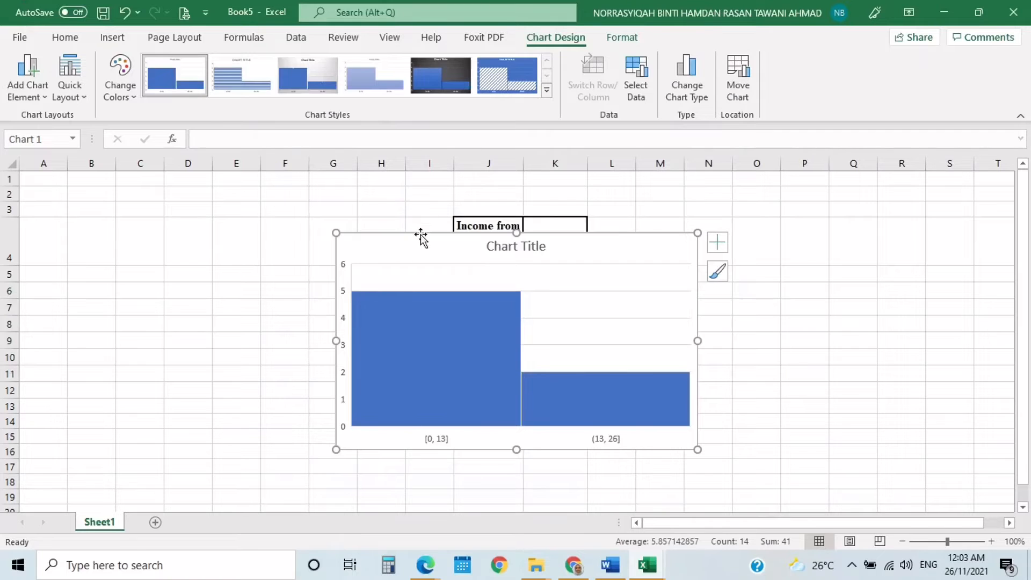
drag(411, 233, 153, 202)
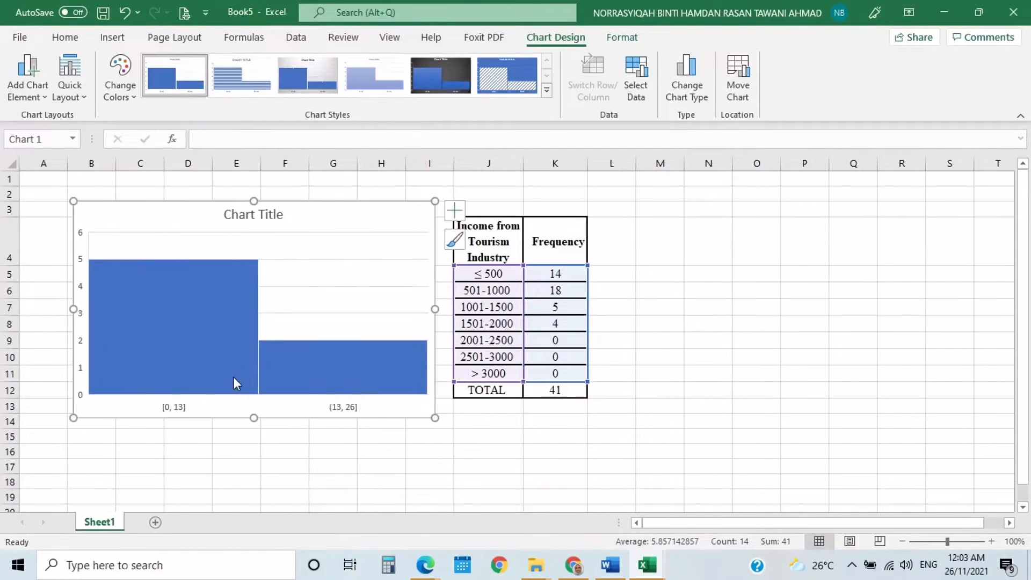
- Set the text fill of the histogram's horizontal axis labels to solid white
right_click(179, 408)
double_click(178, 408)
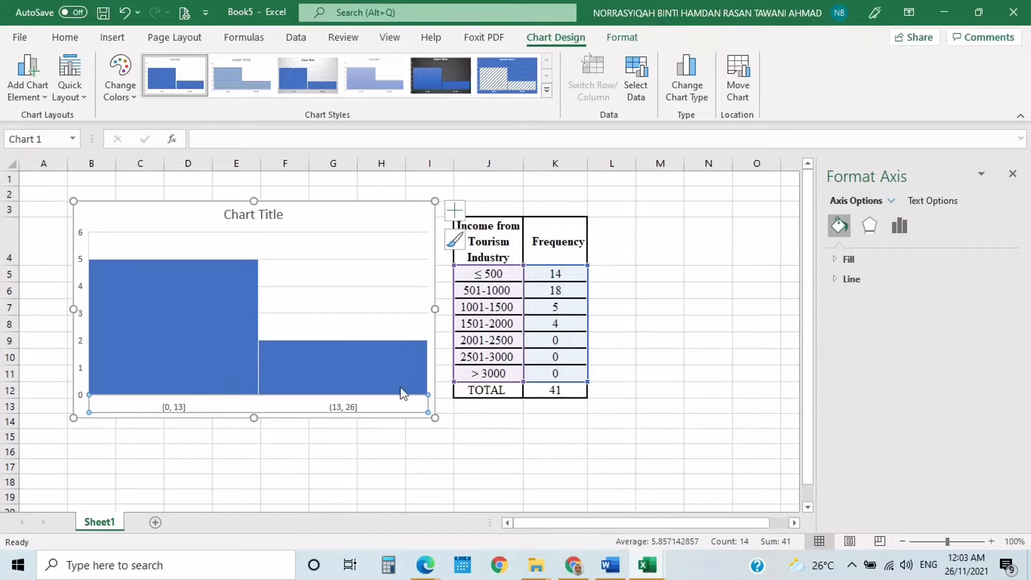
click(925, 203)
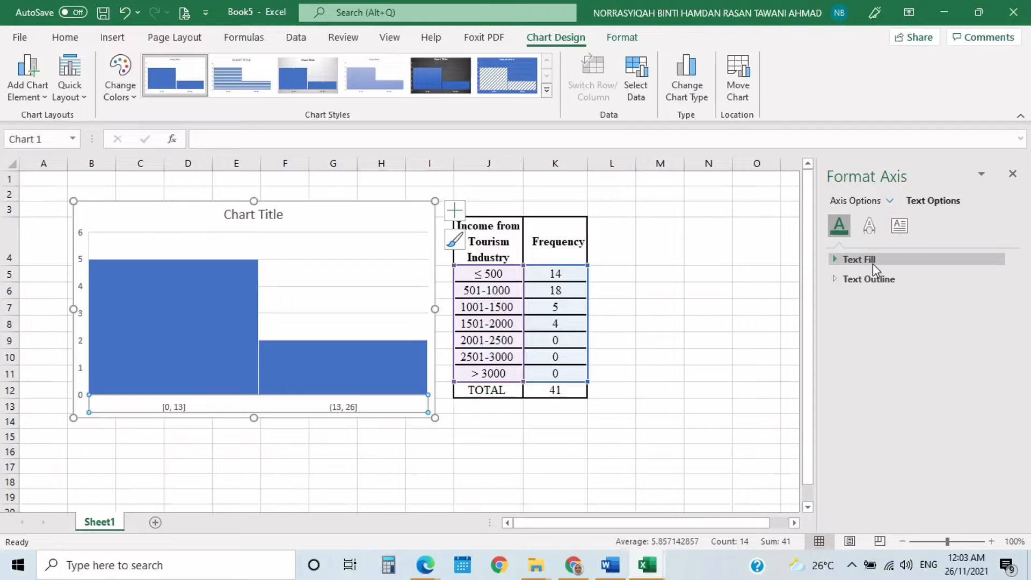
click(865, 263)
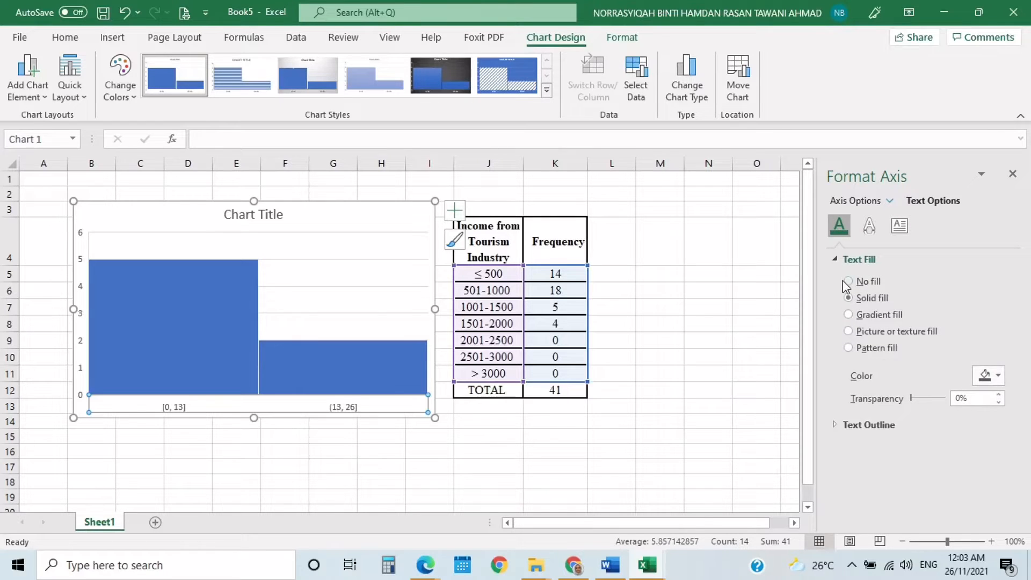
click(985, 374)
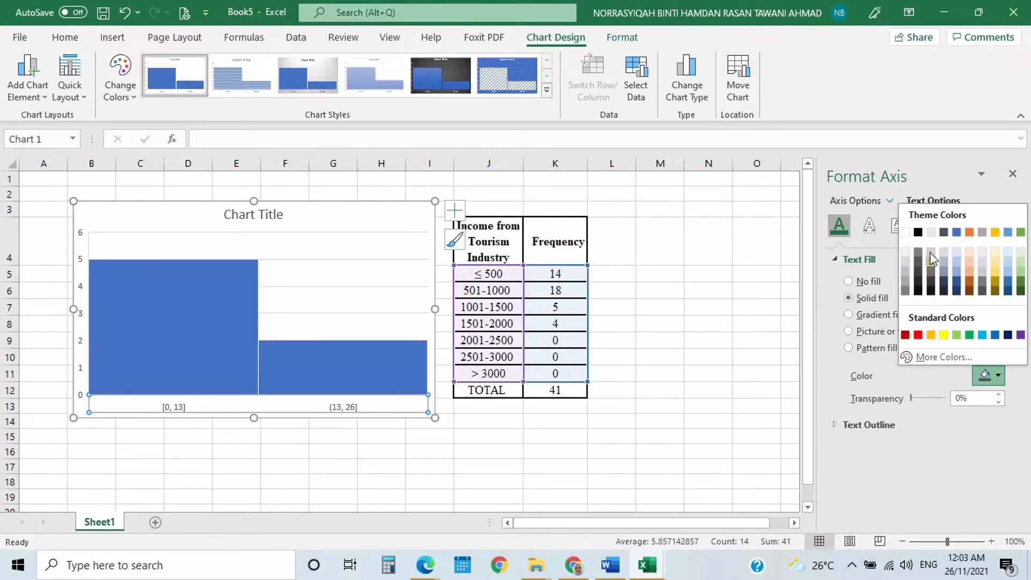
click(906, 233)
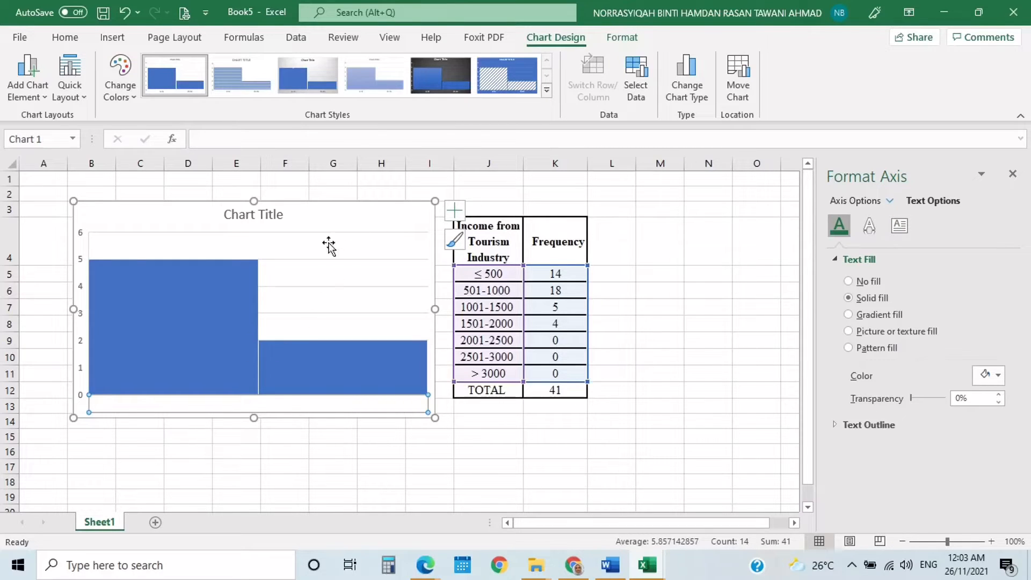
- Fill the histogram's chart area with solid black
click(386, 212)
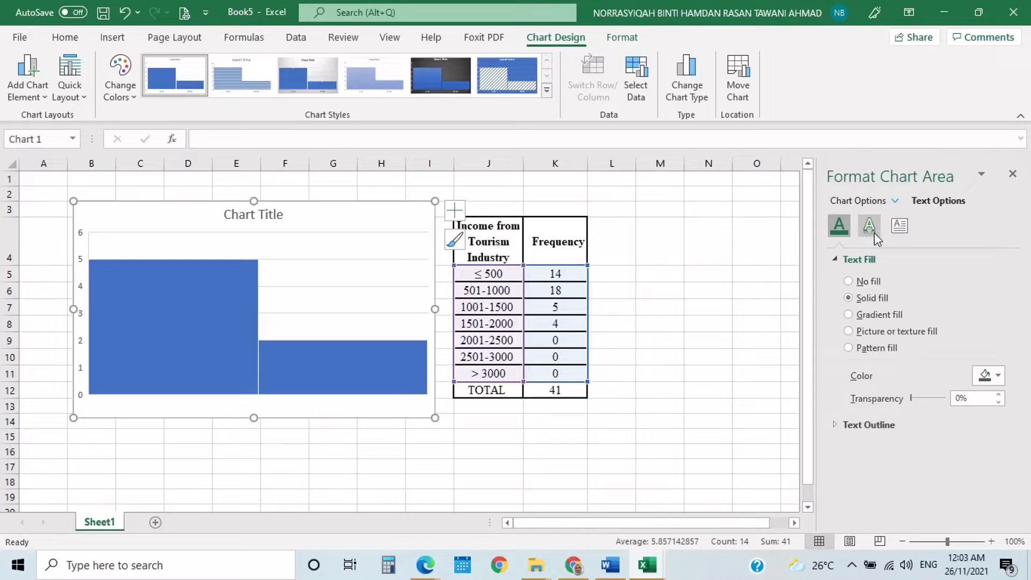
click(886, 201)
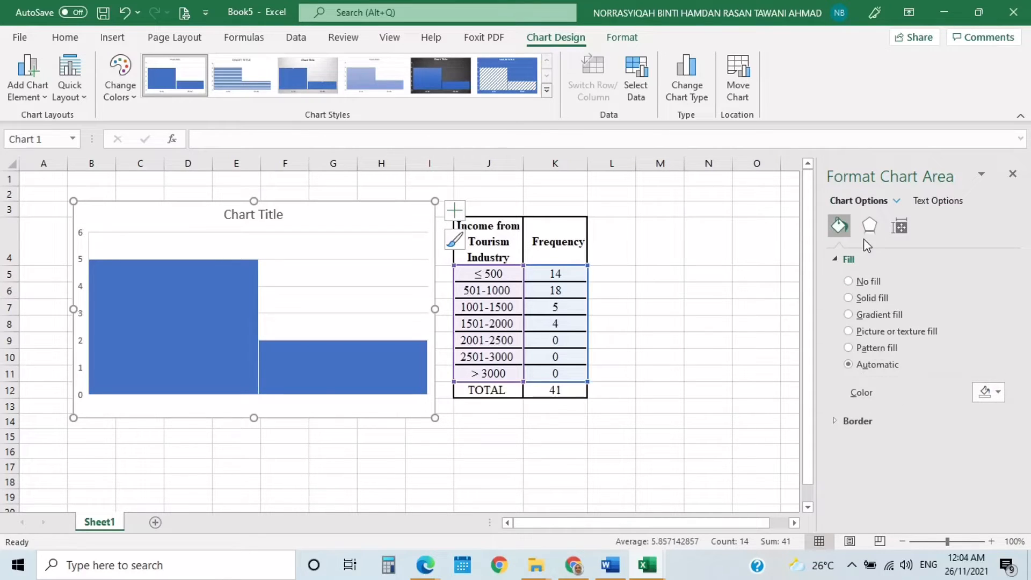
click(849, 299)
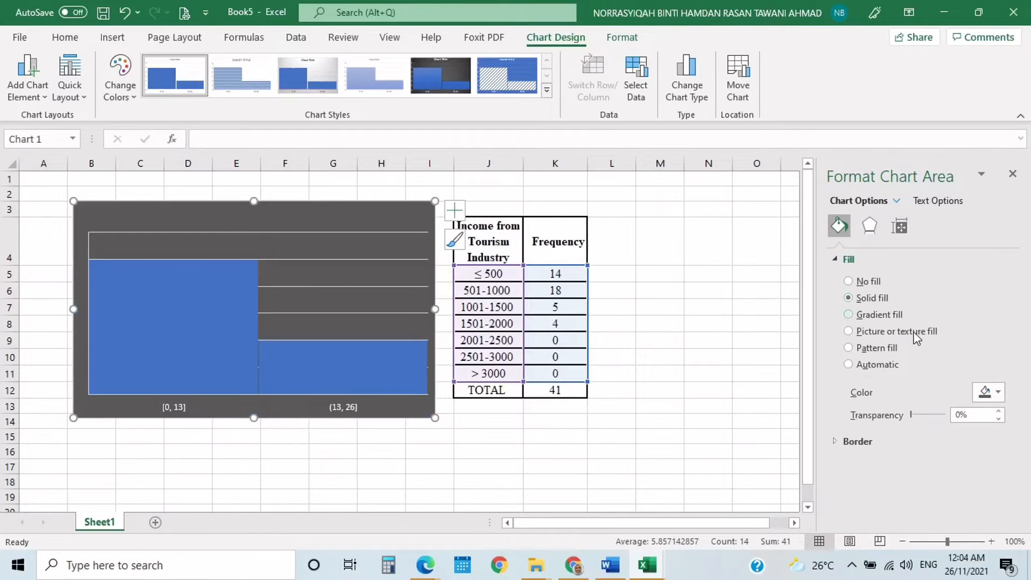
click(980, 396)
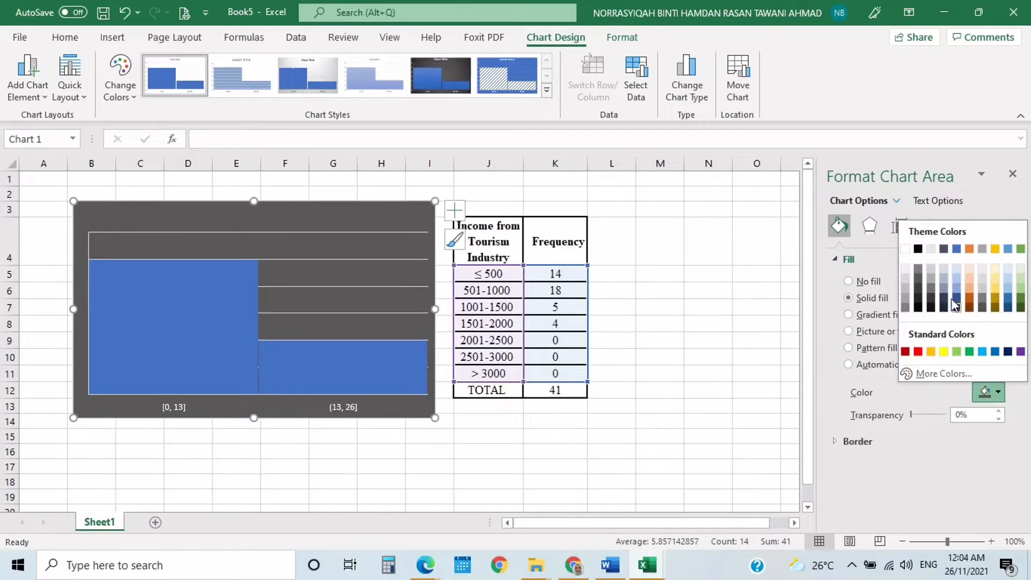
click(918, 250)
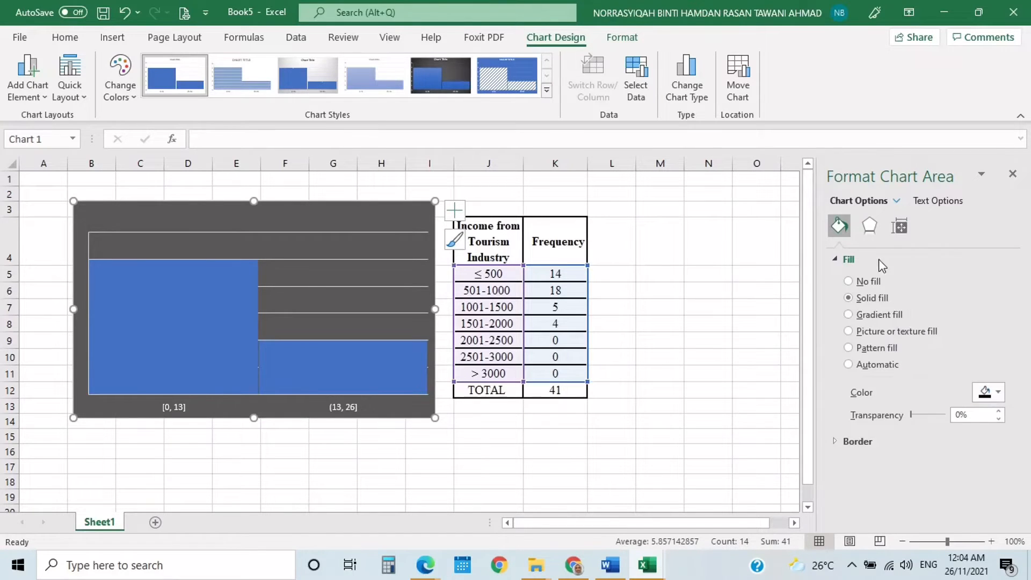
- Look through the fill, effects and gap width options of the histogram's bars and the fill options of its horizontal axis
click(344, 353)
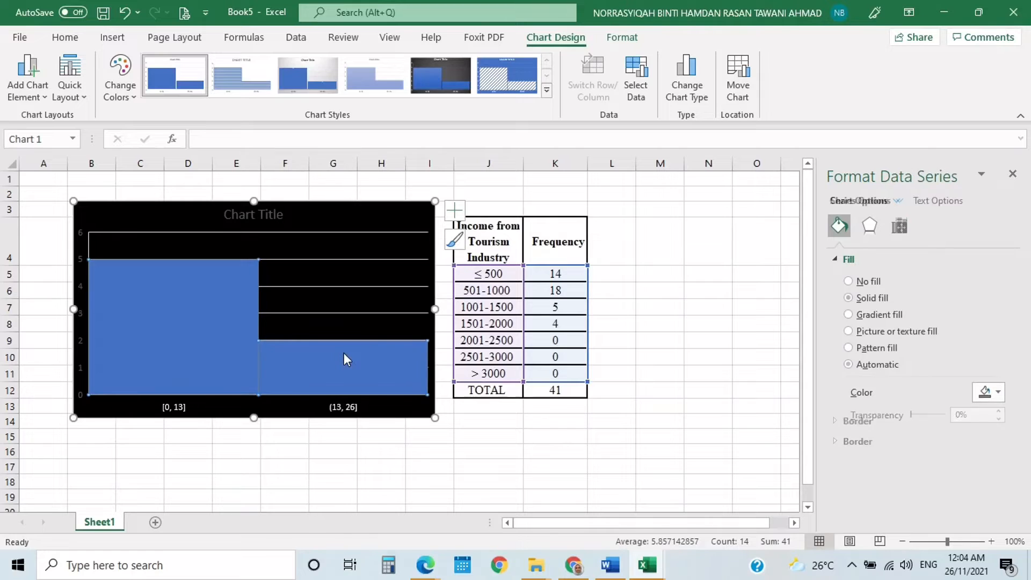
click(899, 202)
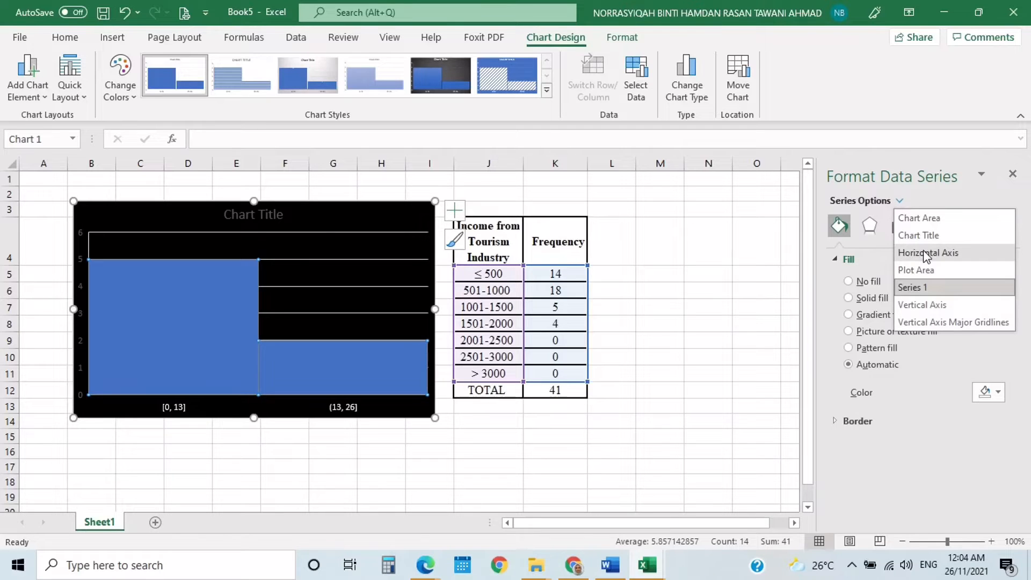
click(116, 369)
click(117, 369)
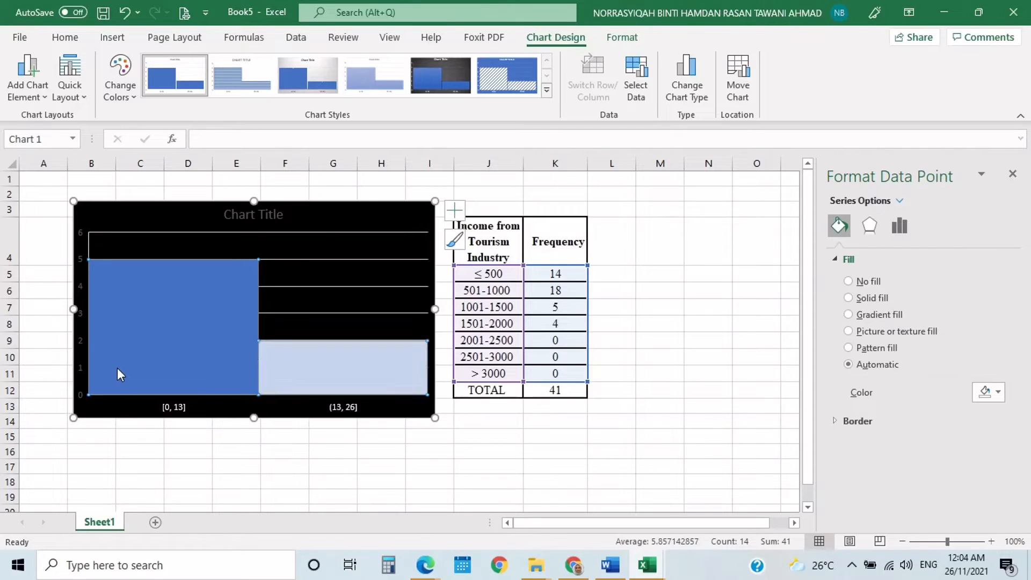
click(167, 352)
click(170, 350)
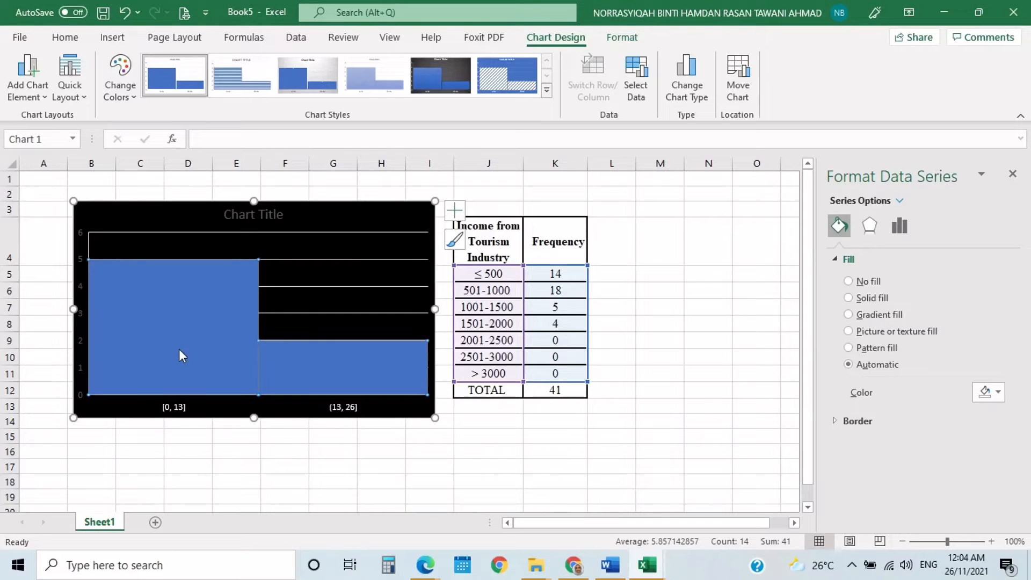
click(898, 228)
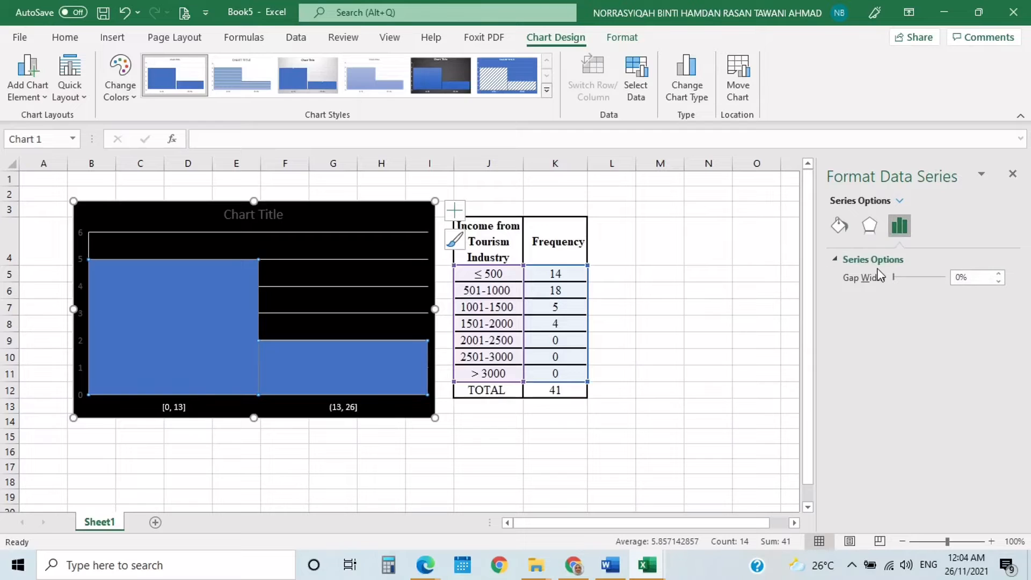
click(871, 227)
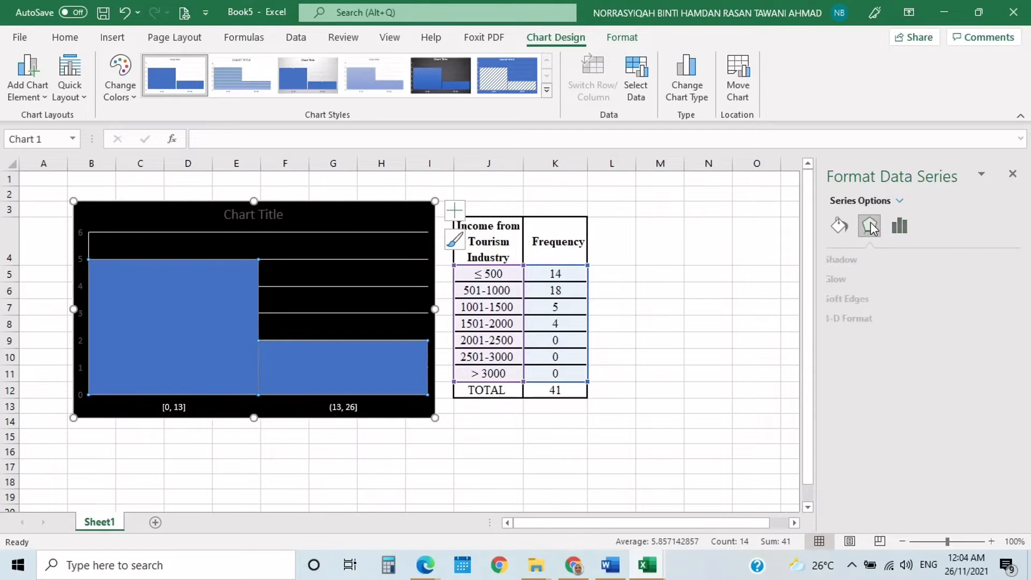
click(840, 228)
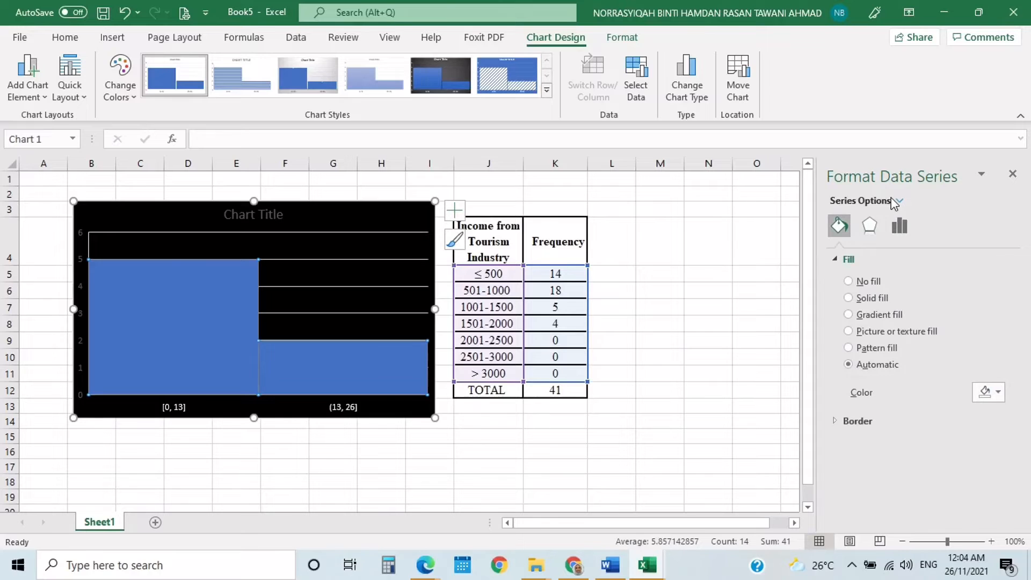
click(901, 202)
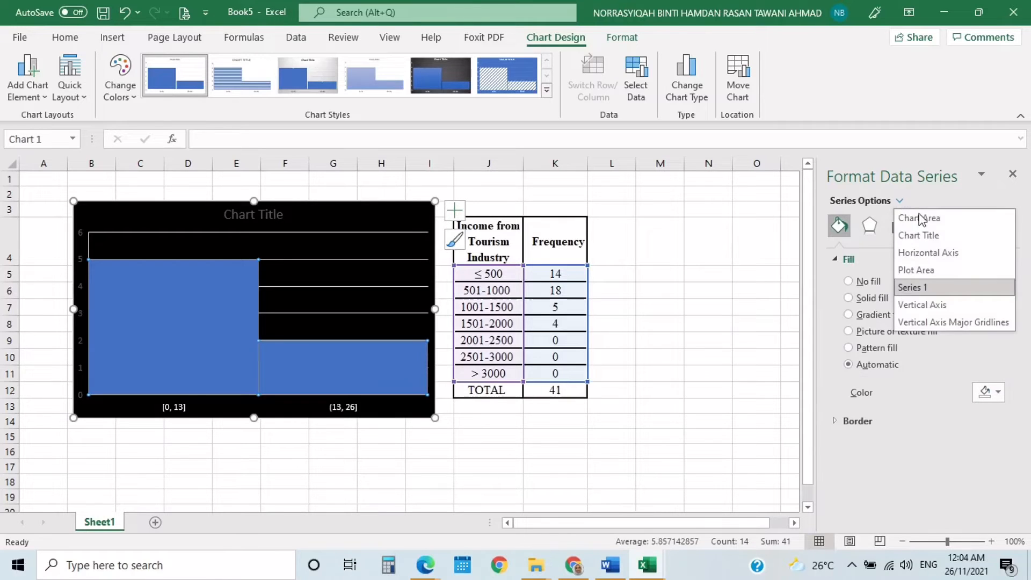
click(932, 257)
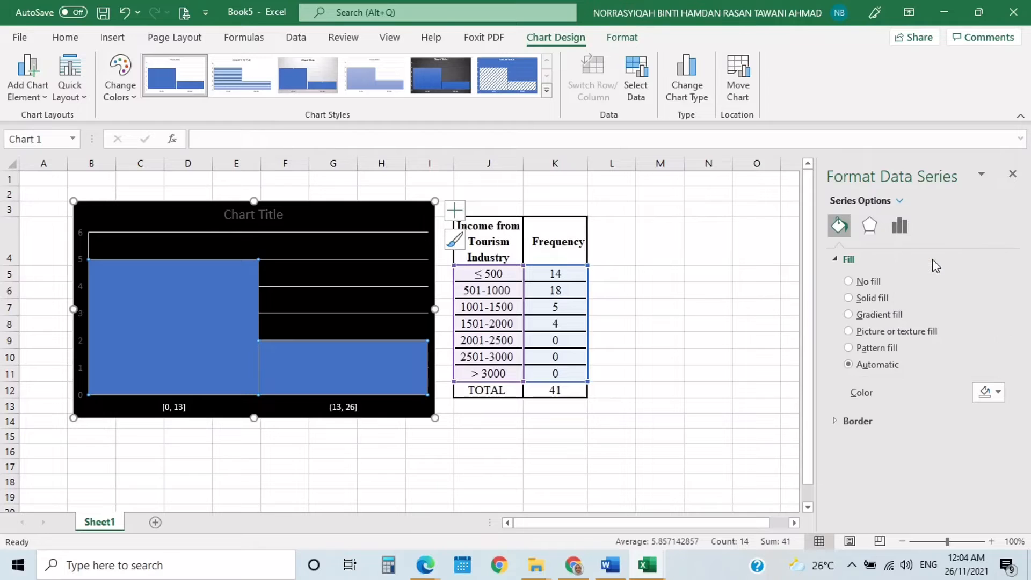
click(890, 199)
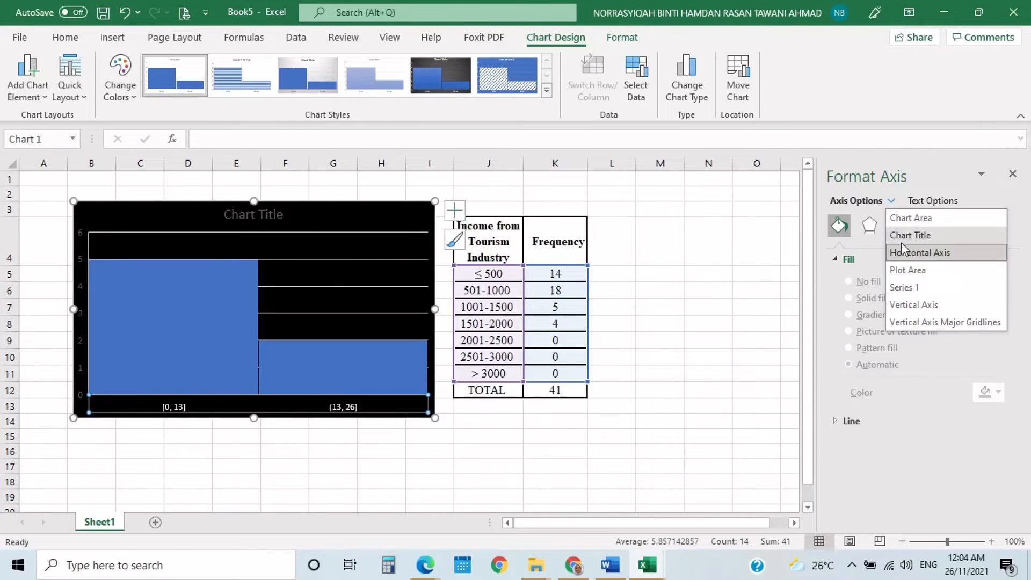
click(185, 303)
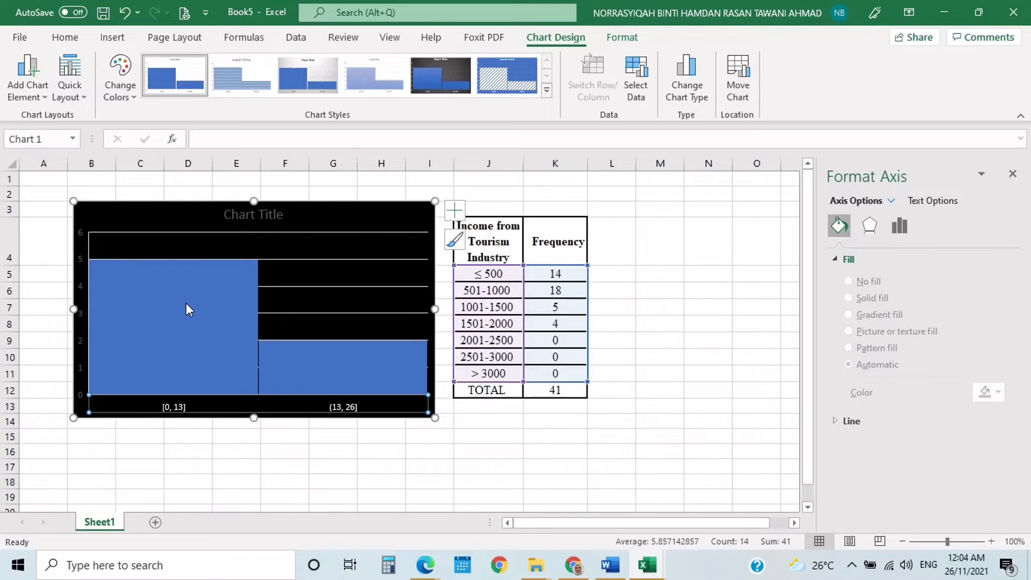
click(186, 303)
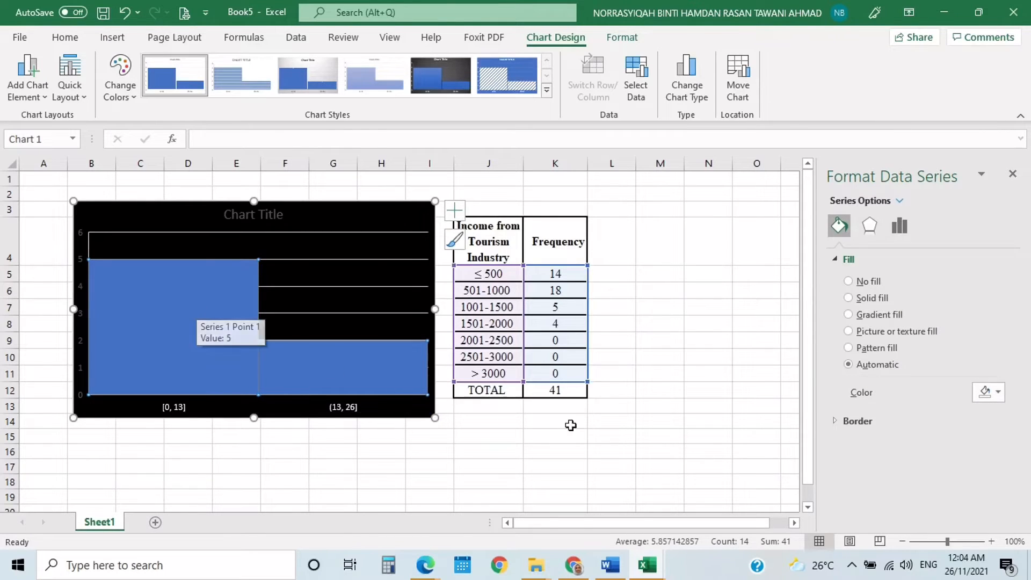
click(871, 231)
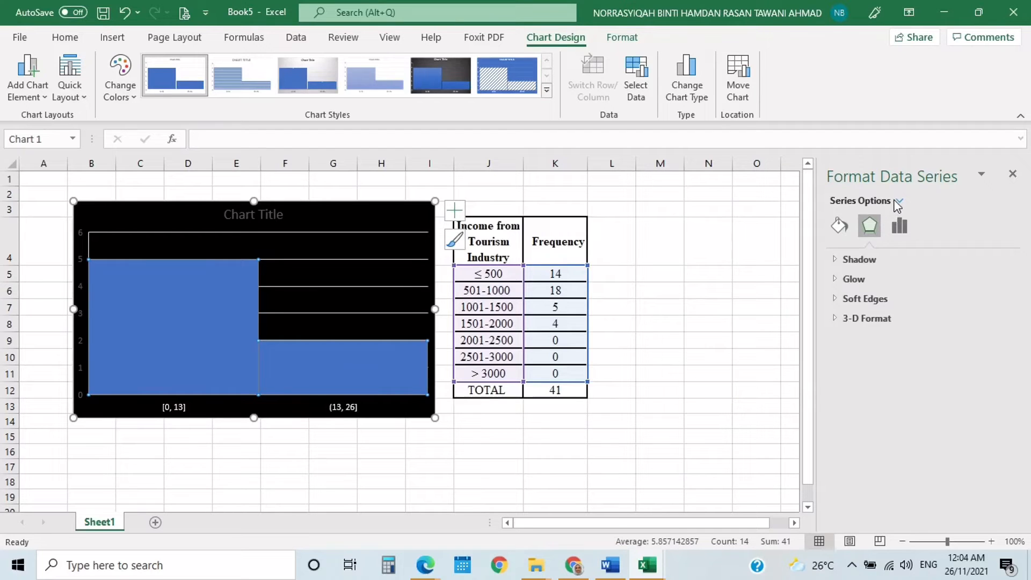
click(897, 203)
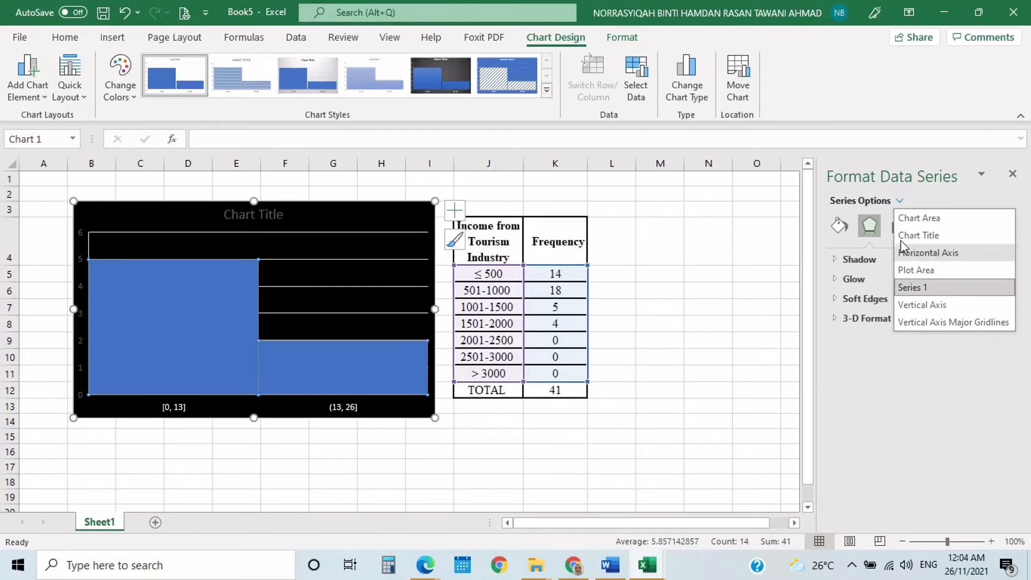
click(875, 201)
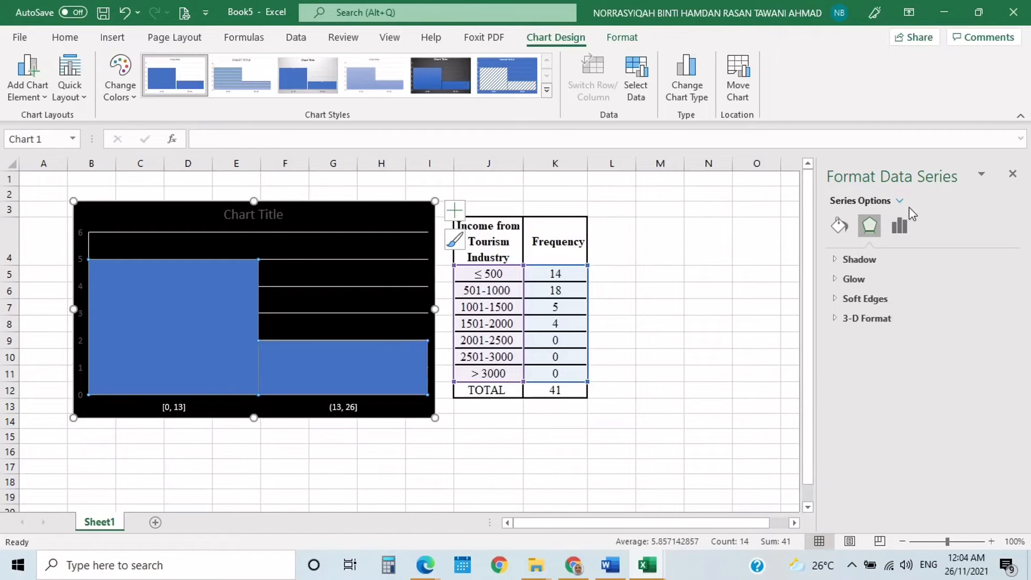
click(900, 234)
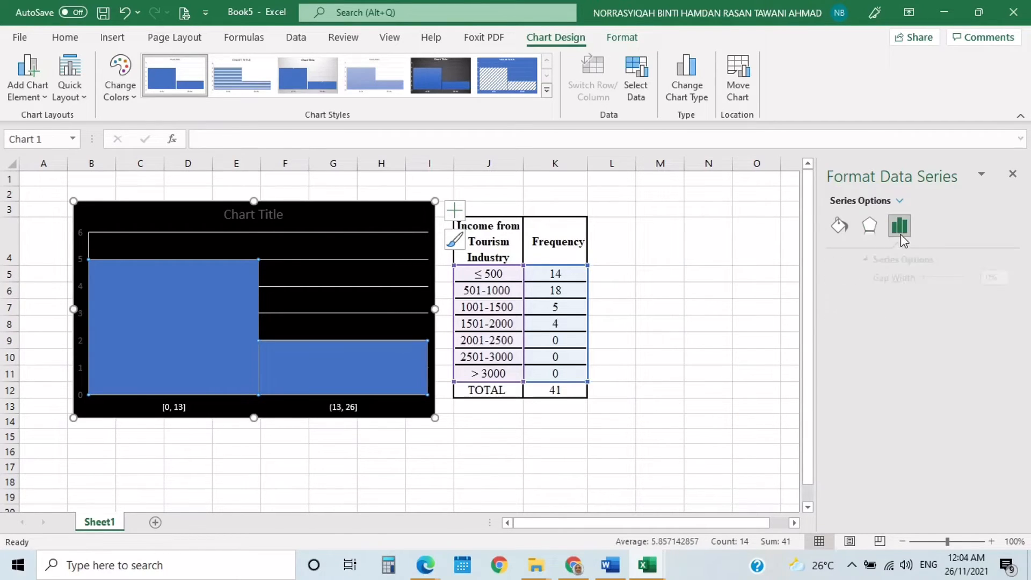
click(875, 260)
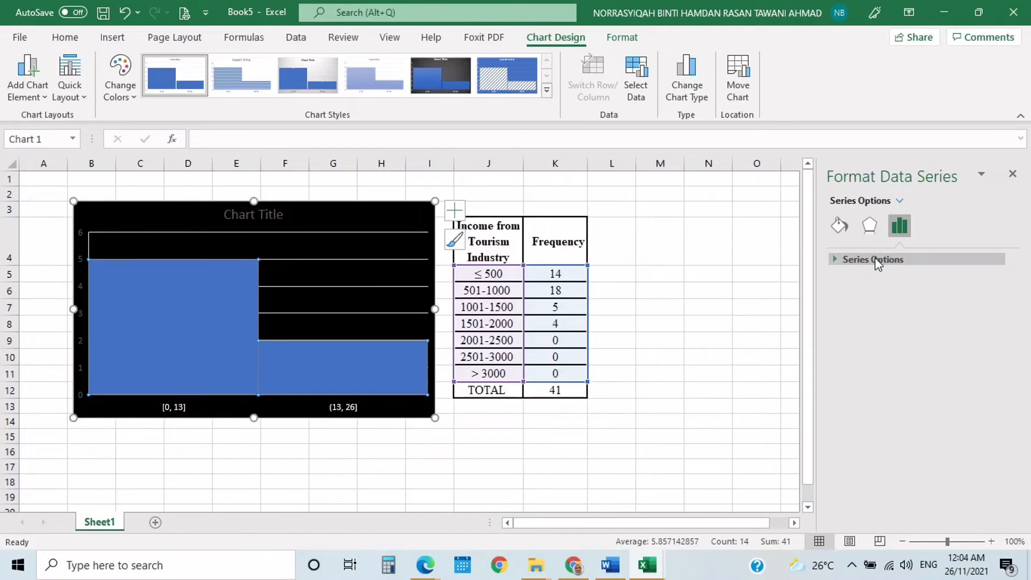
click(874, 259)
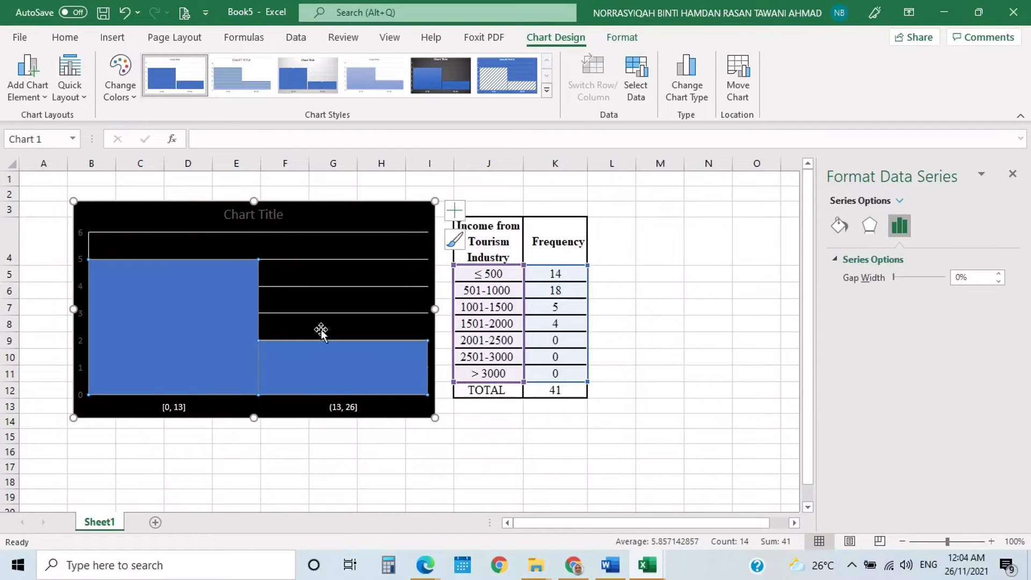
click(275, 348)
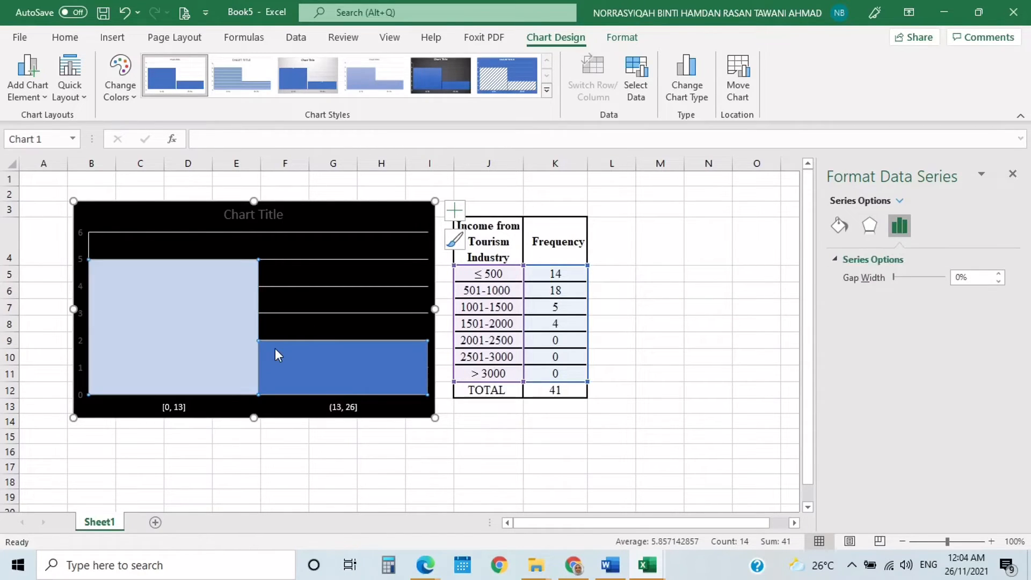
click(220, 358)
- Set the bins of the histogram's horizontal axis to By Category
click(253, 403)
click(899, 225)
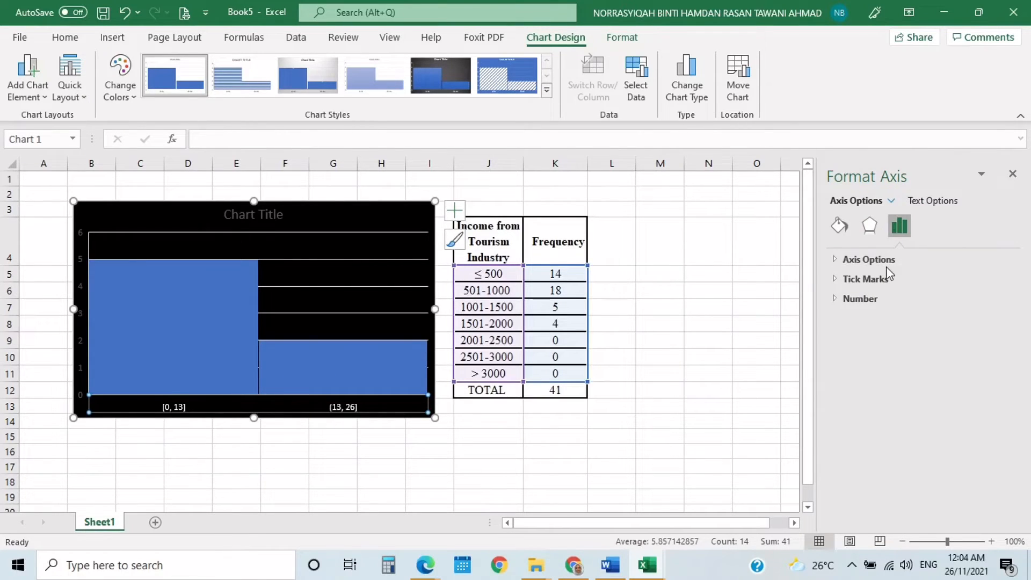
click(891, 261)
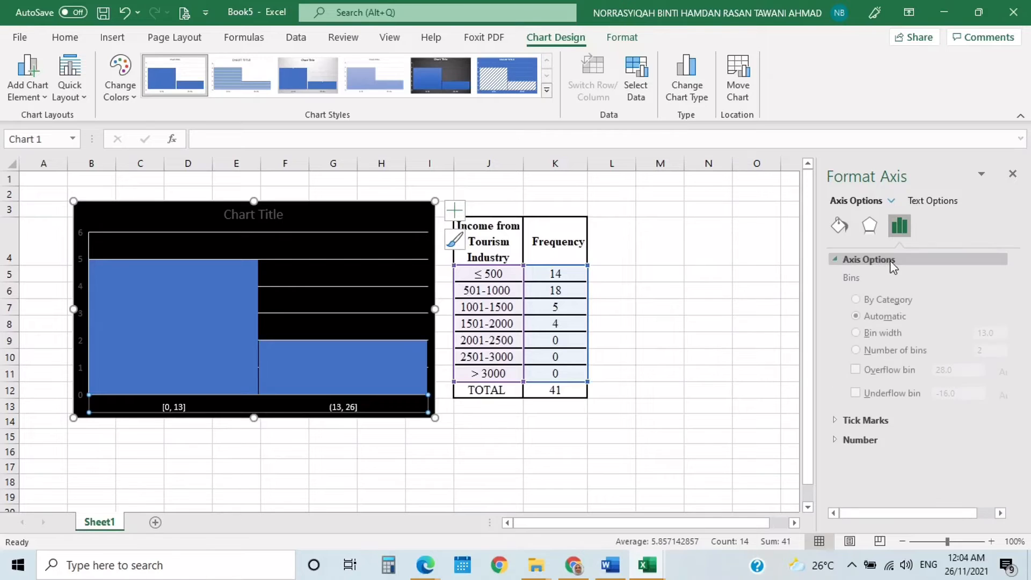
click(865, 304)
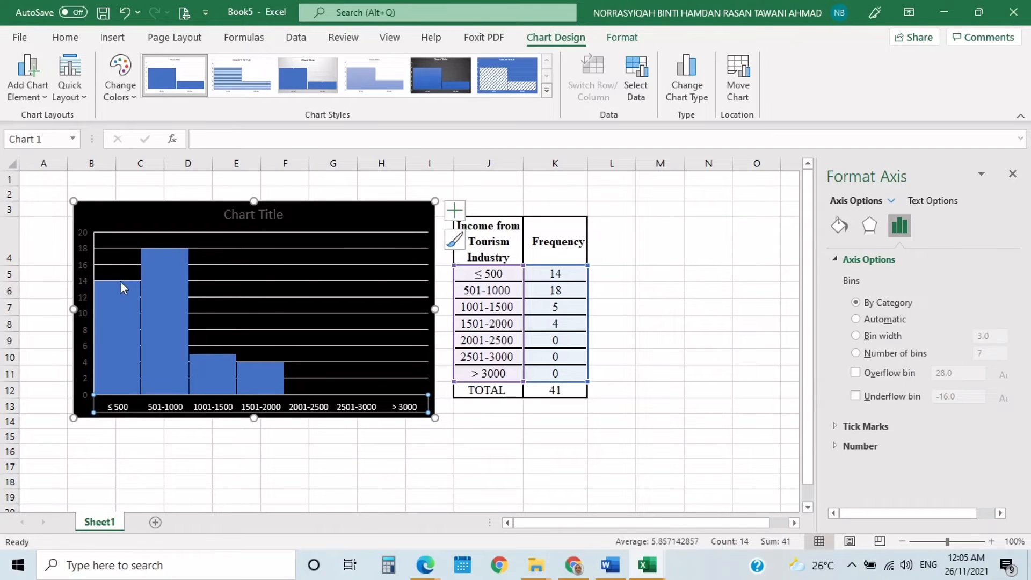
- Set the text fill of the histogram's vertical axis labels to solid white
click(80, 257)
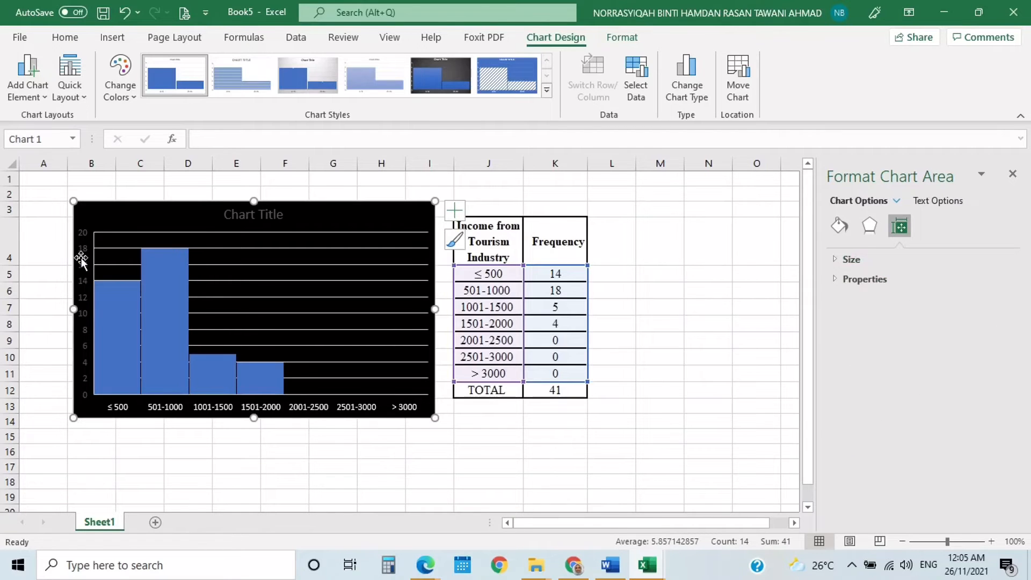
click(84, 260)
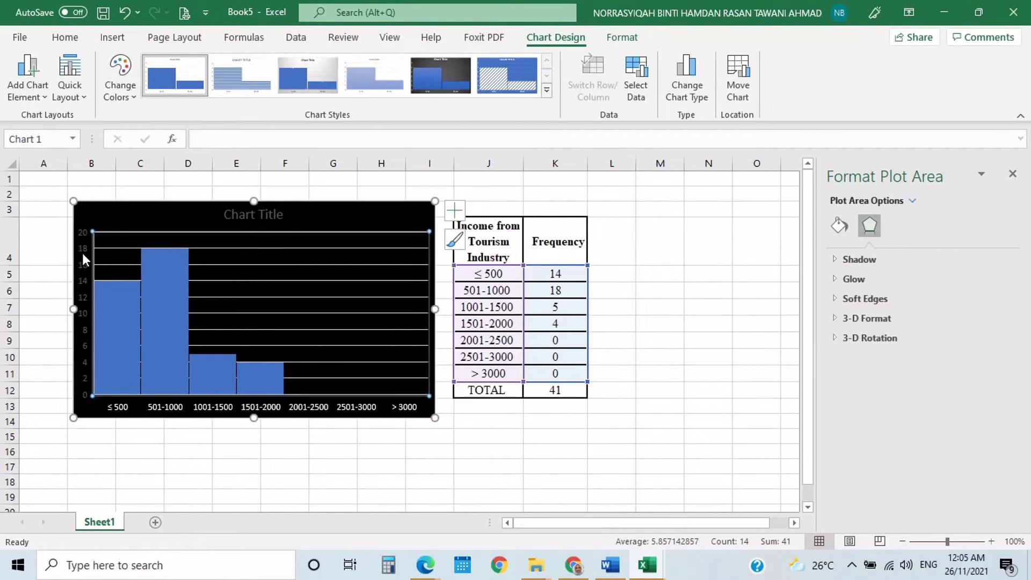
click(80, 250)
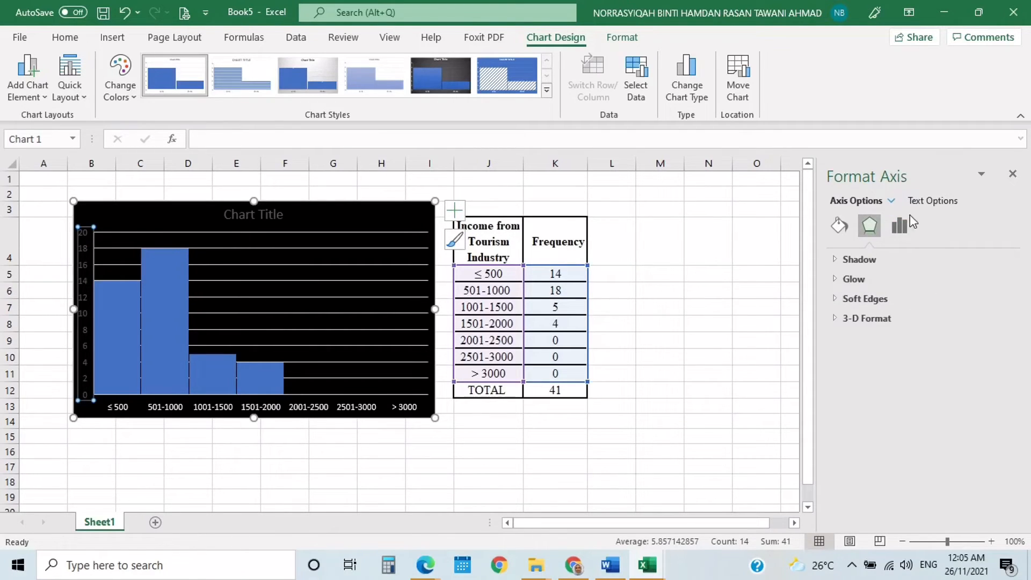
click(942, 203)
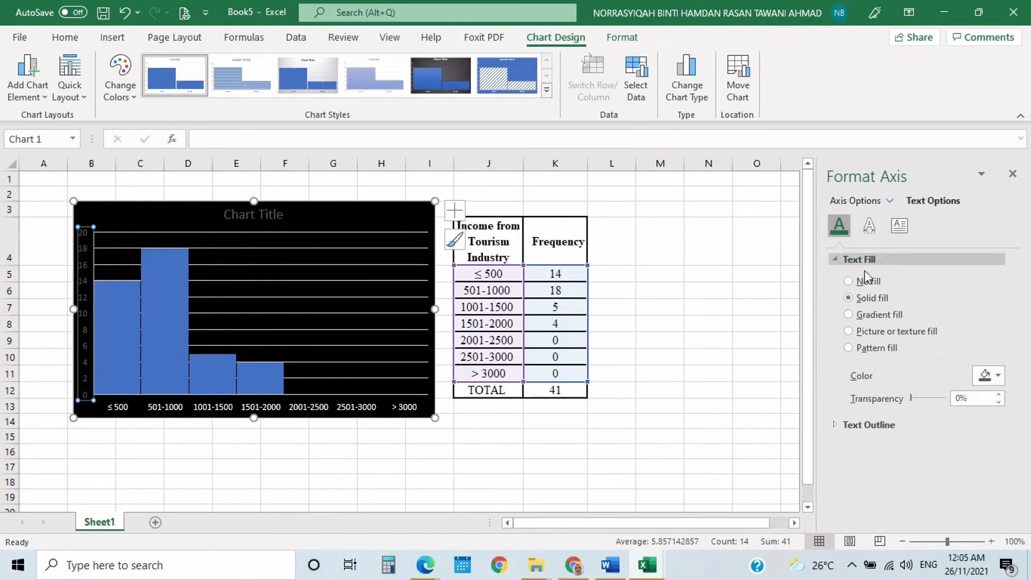
click(994, 376)
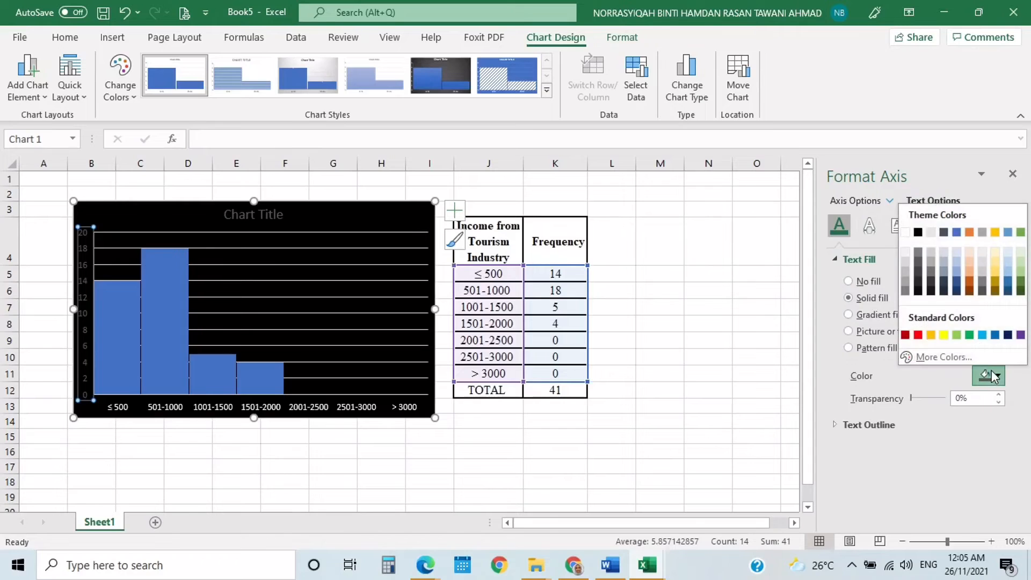
click(906, 232)
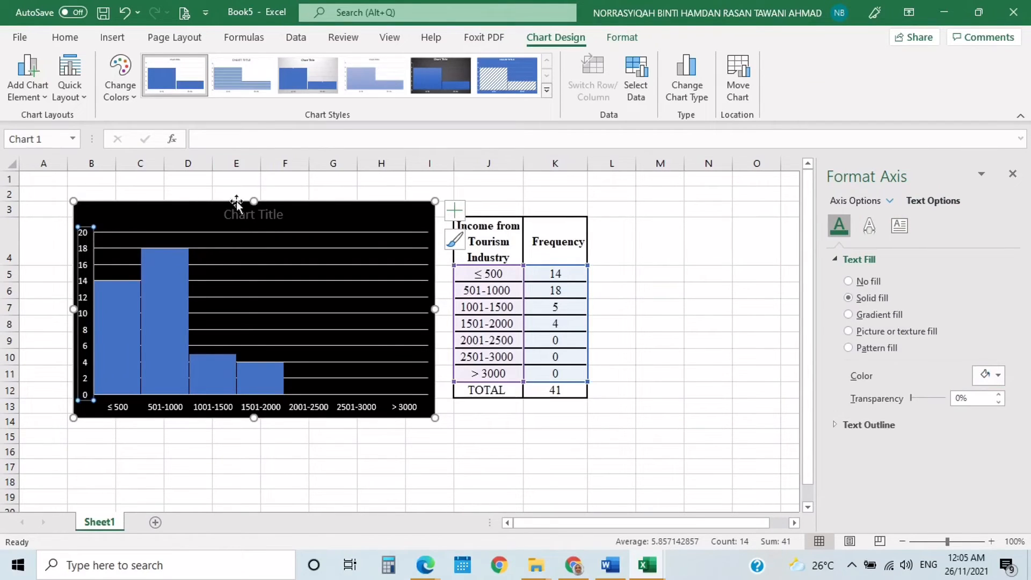
- Try a solid fill behind the chart title and set it back to no fill
click(268, 216)
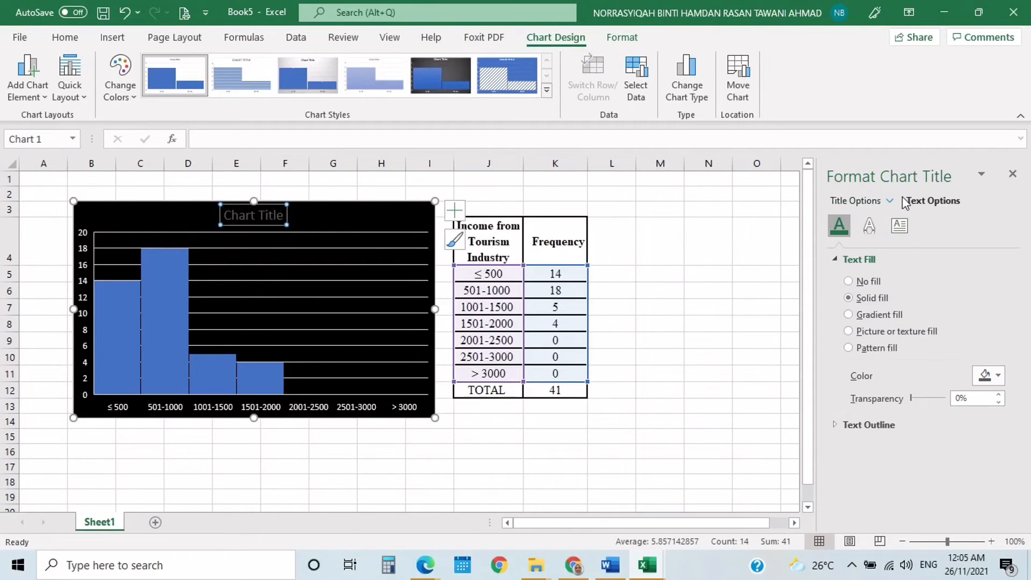
click(882, 202)
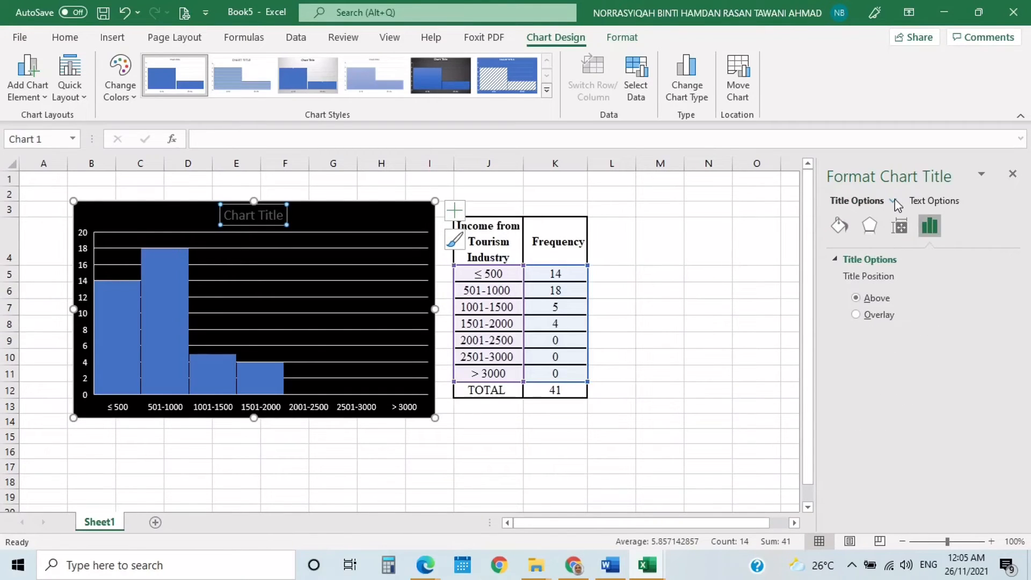
click(894, 202)
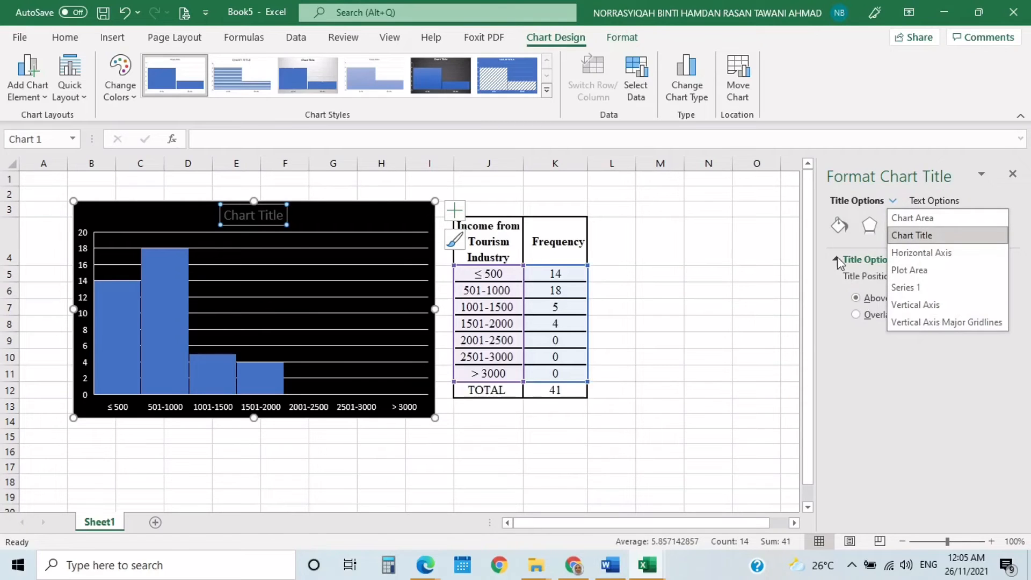
click(842, 223)
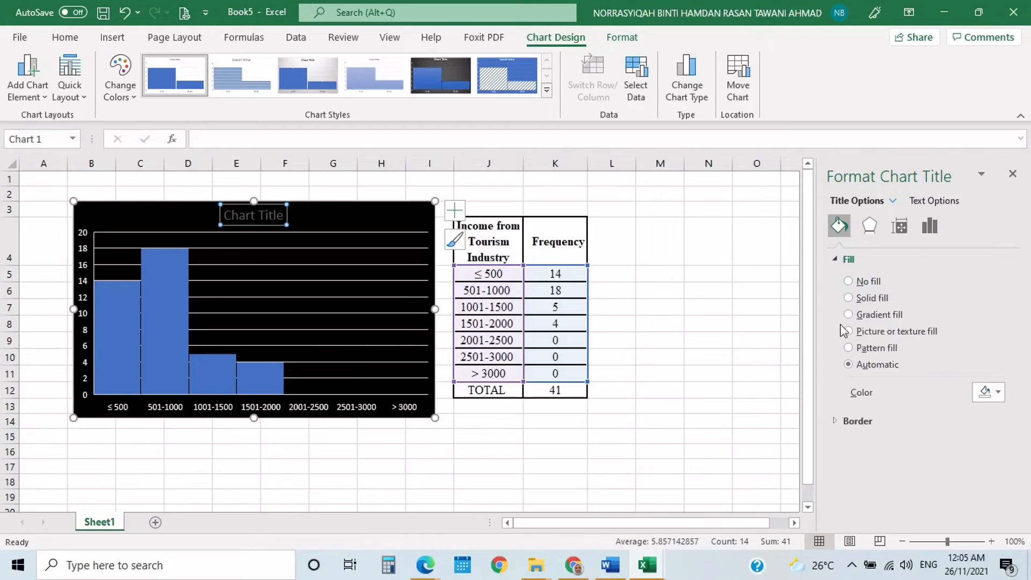
click(849, 299)
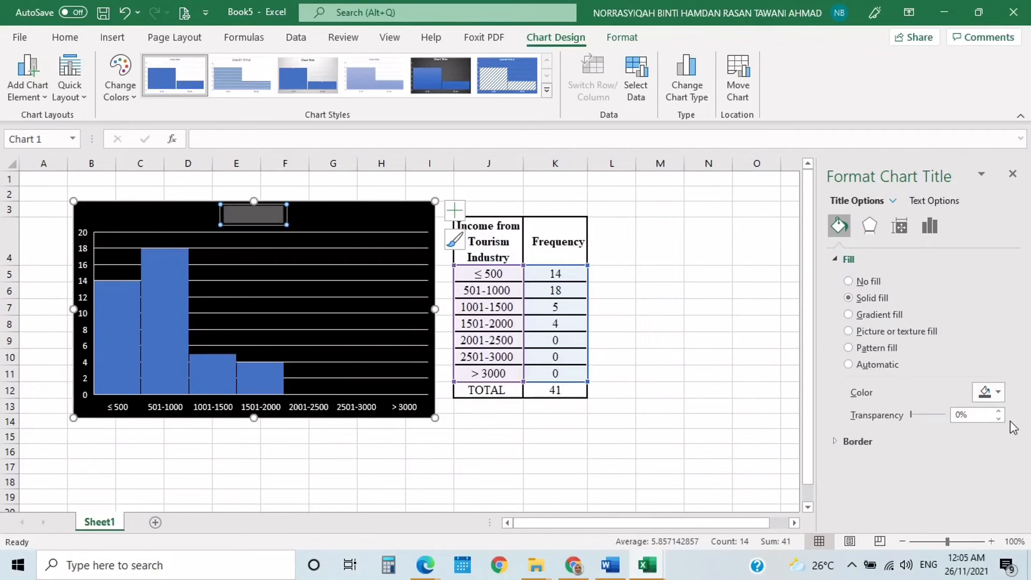
click(849, 281)
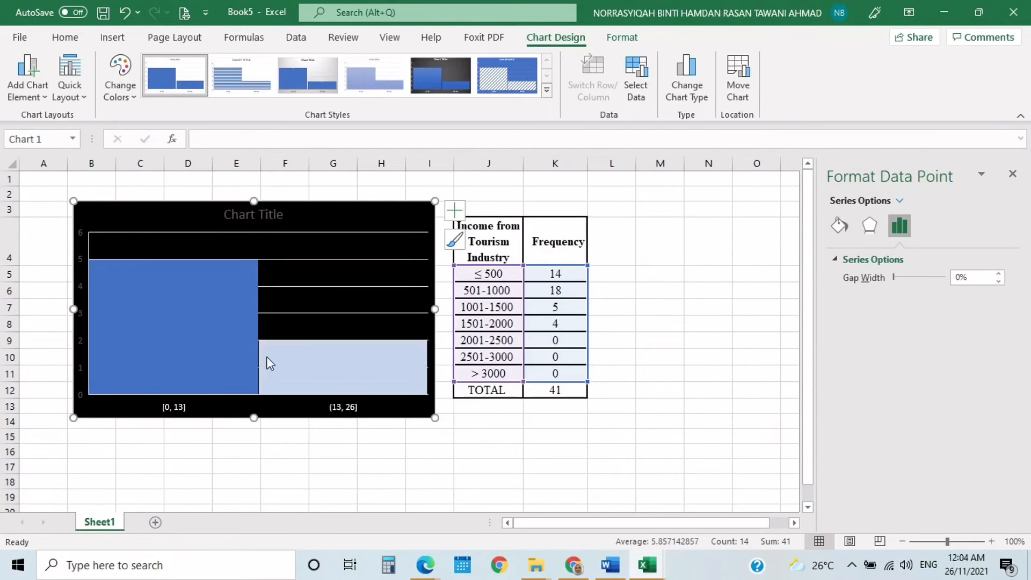
click(261, 359)
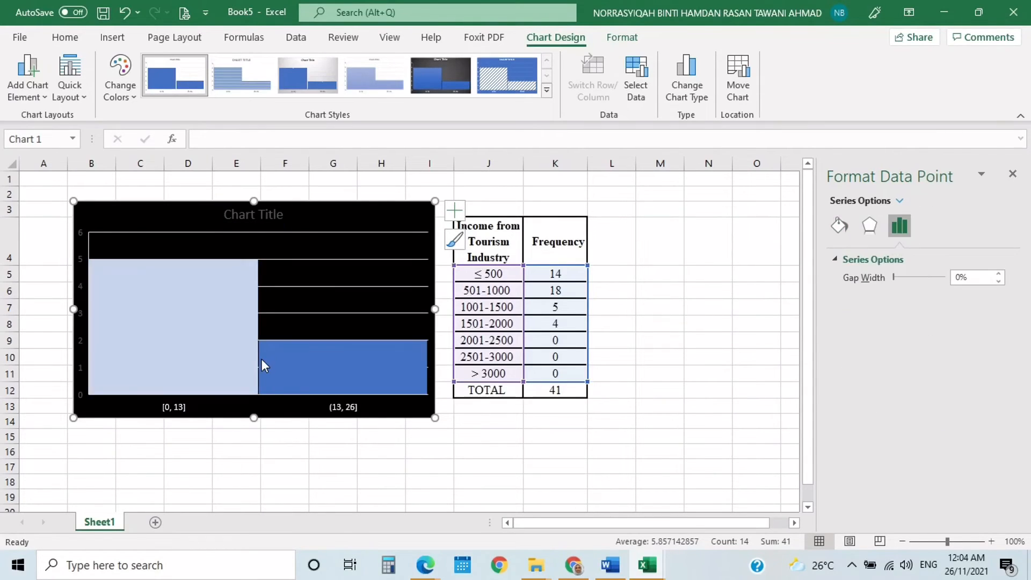
click(243, 362)
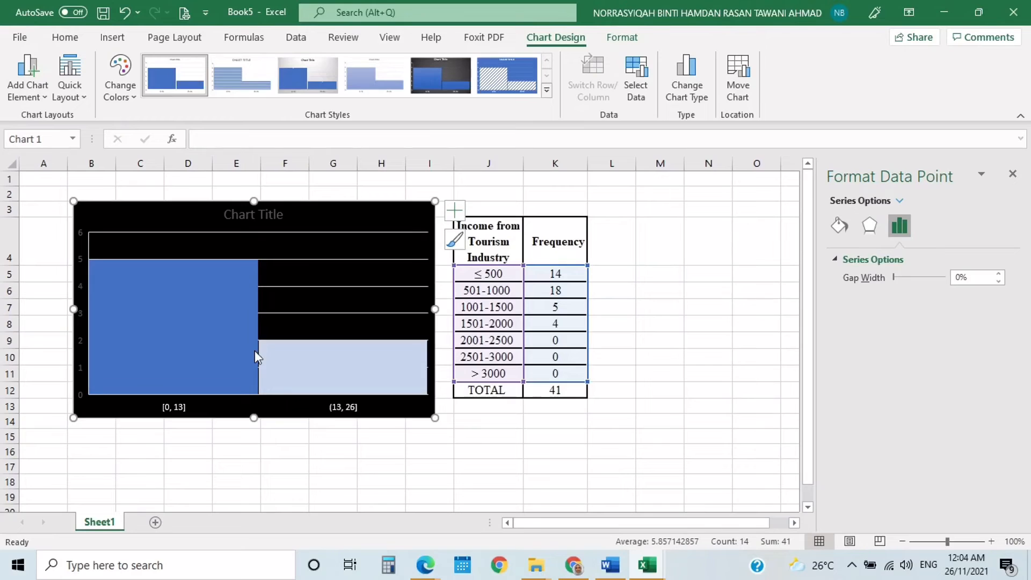
click(835, 230)
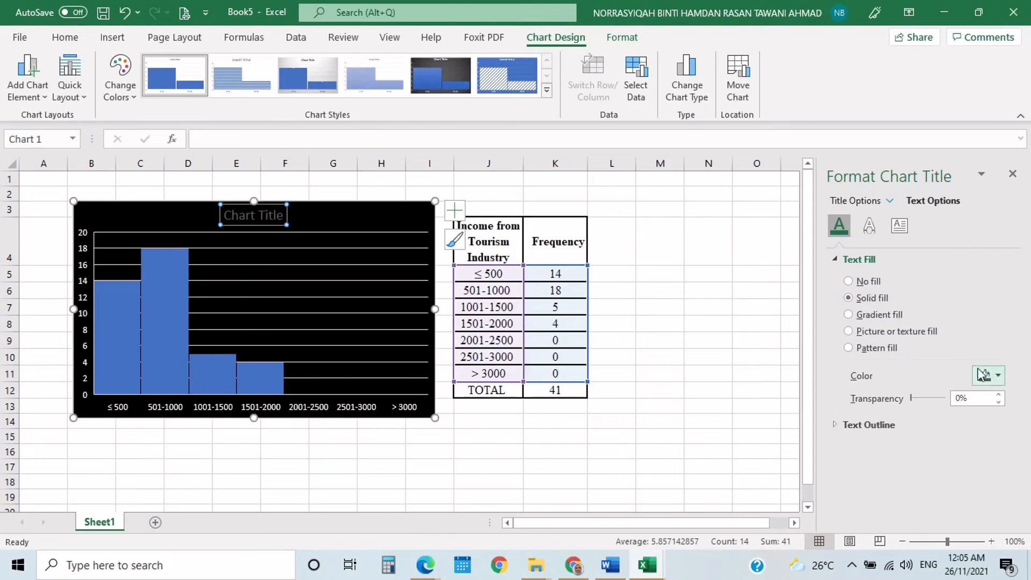
- Set the text fill of the chart title to solid white
click(998, 378)
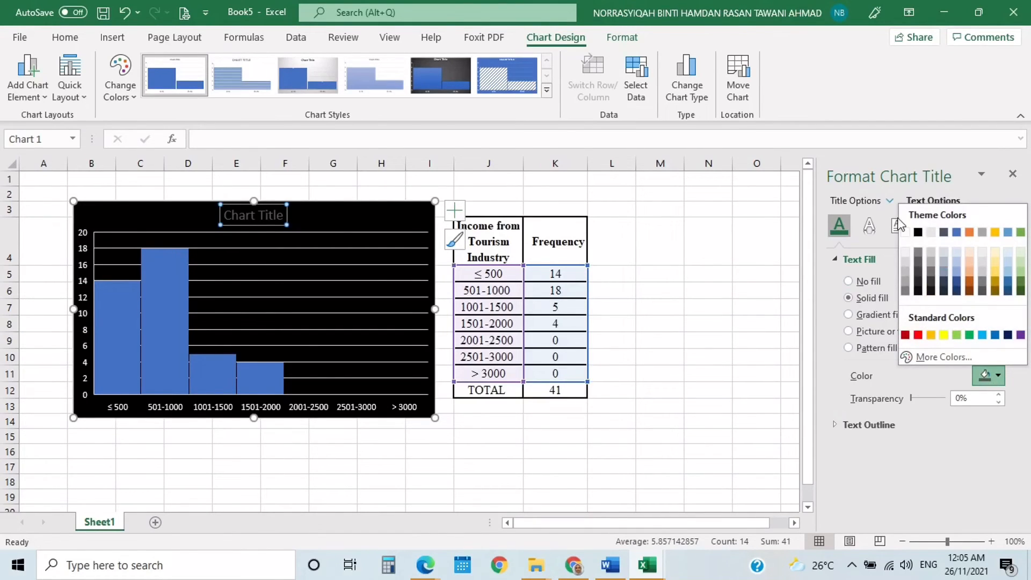
click(906, 234)
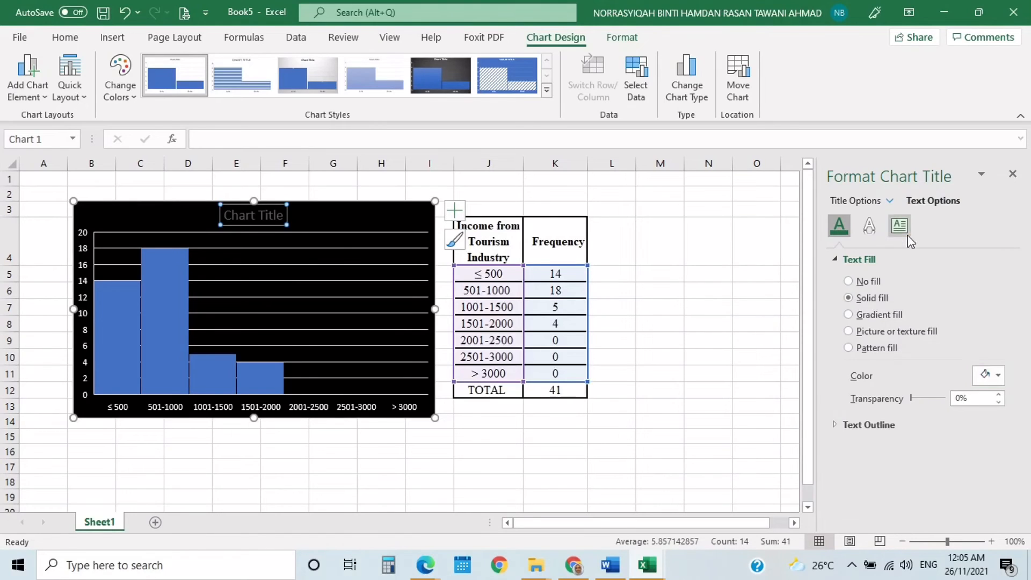
- Give the histogram's bars a solid line border with a width of 0.5 pt and deselect the chart
click(149, 373)
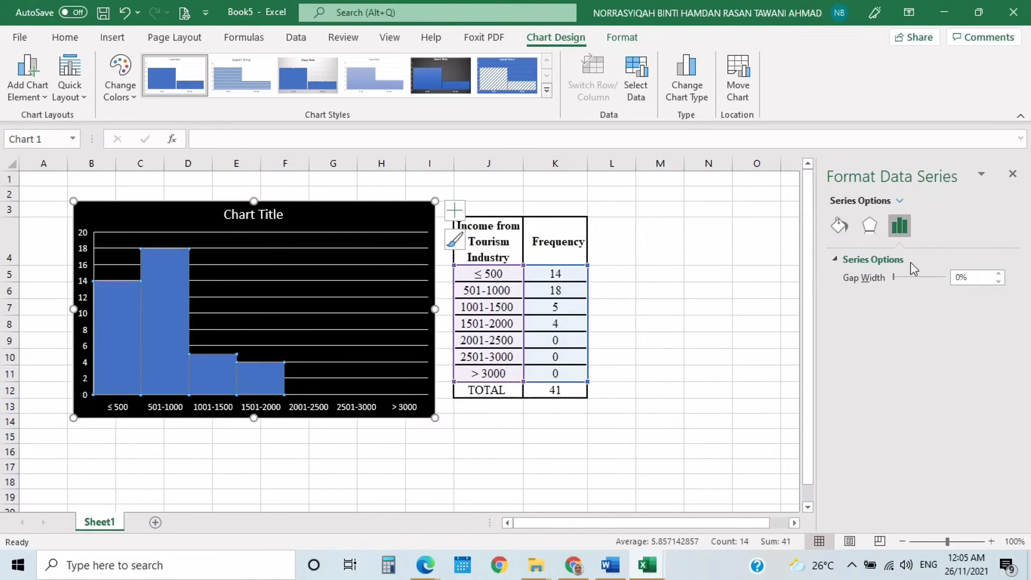
click(837, 227)
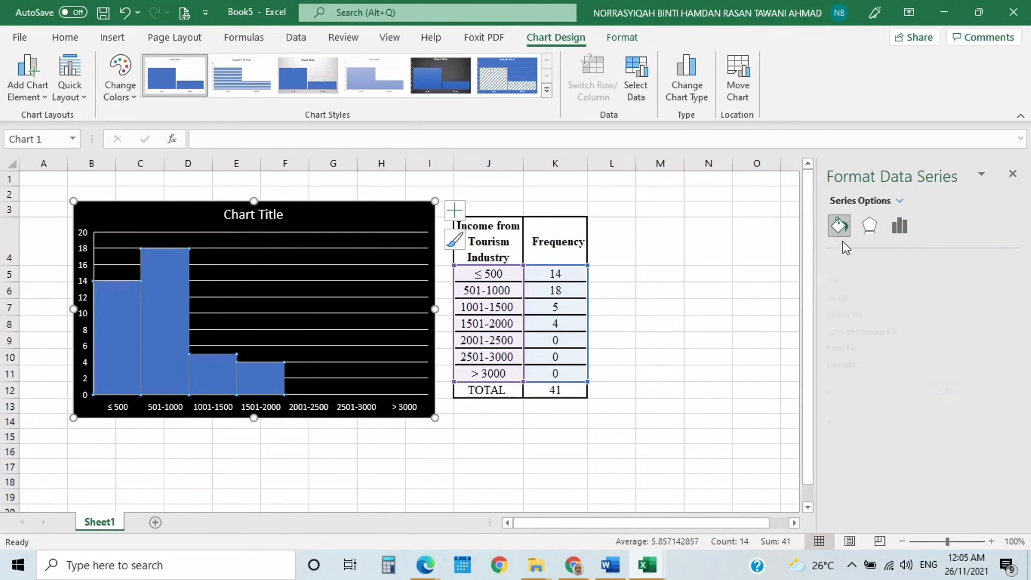
click(878, 422)
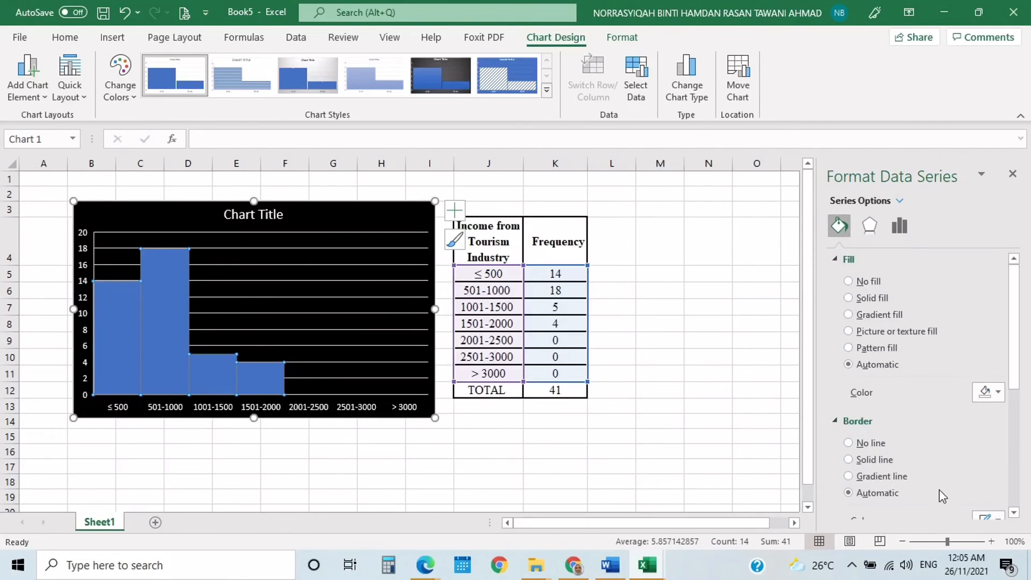
scroll(946, 486, down, 1)
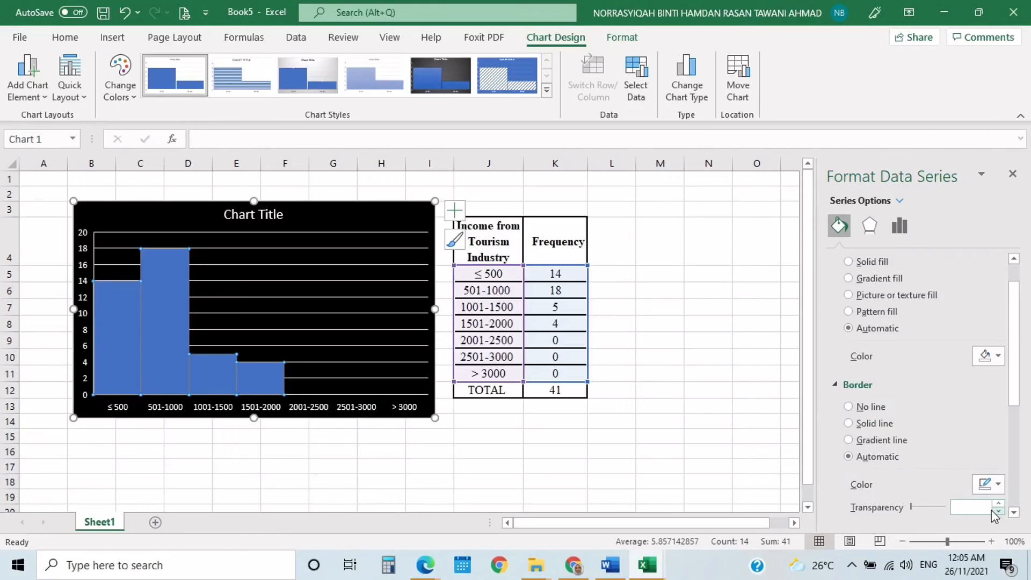
scroll(982, 503, down, 1)
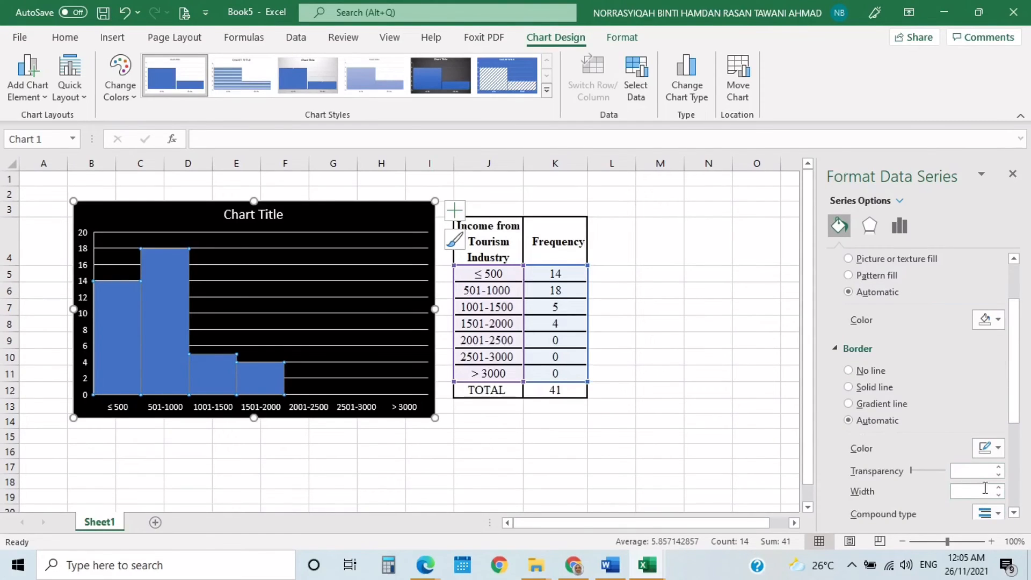
scroll(961, 467, down, 1)
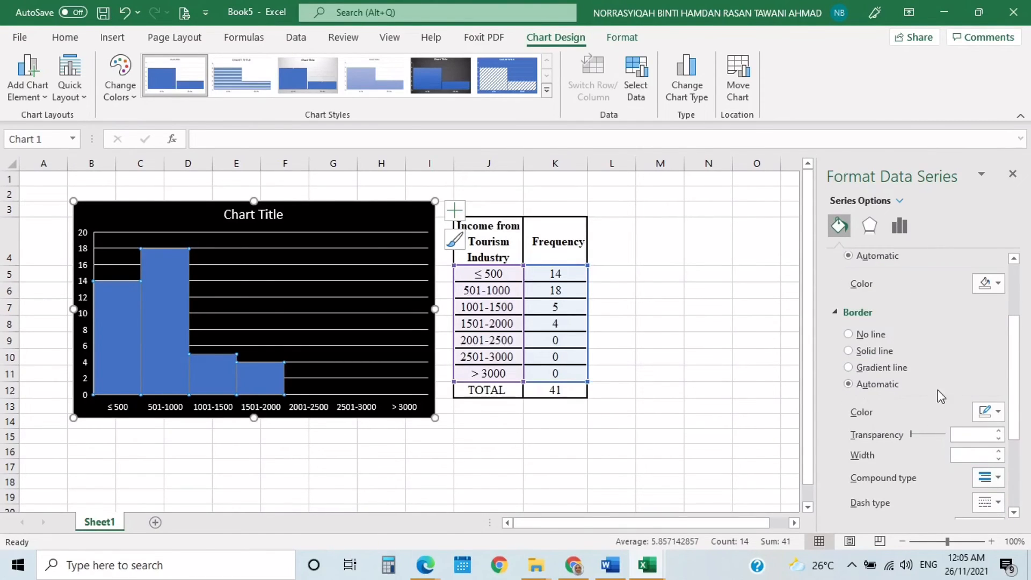
click(849, 351)
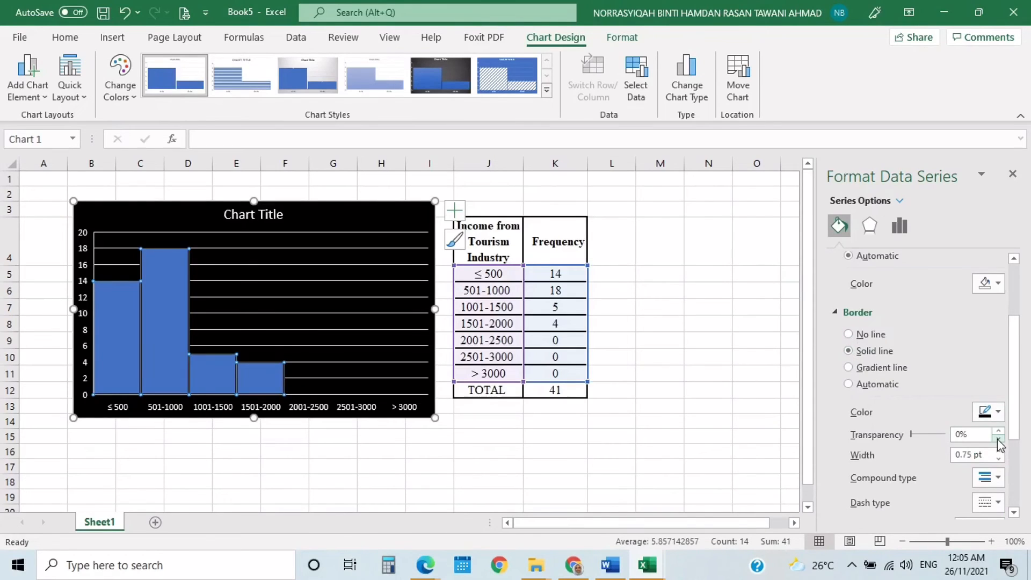
click(999, 459)
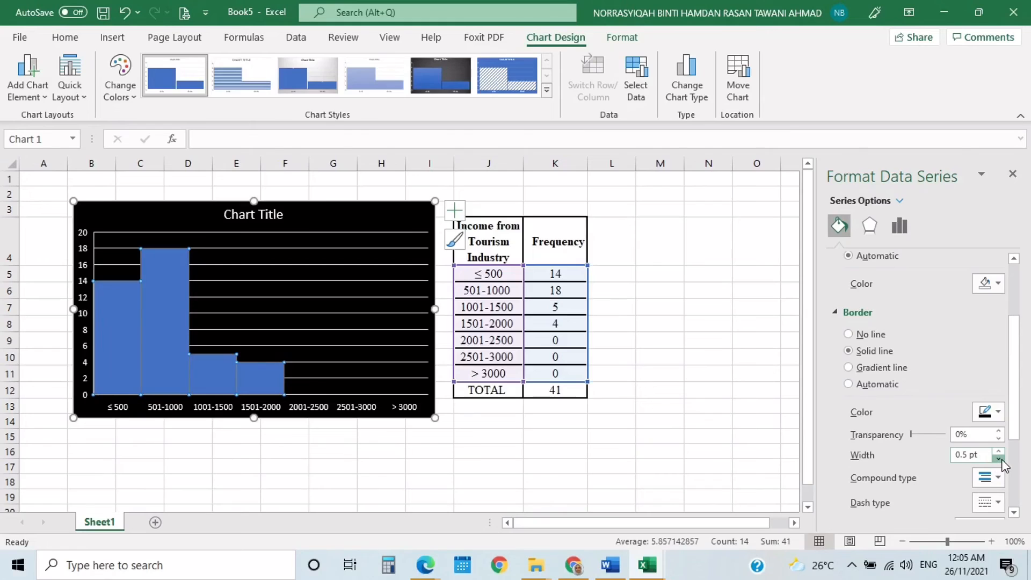
click(652, 337)
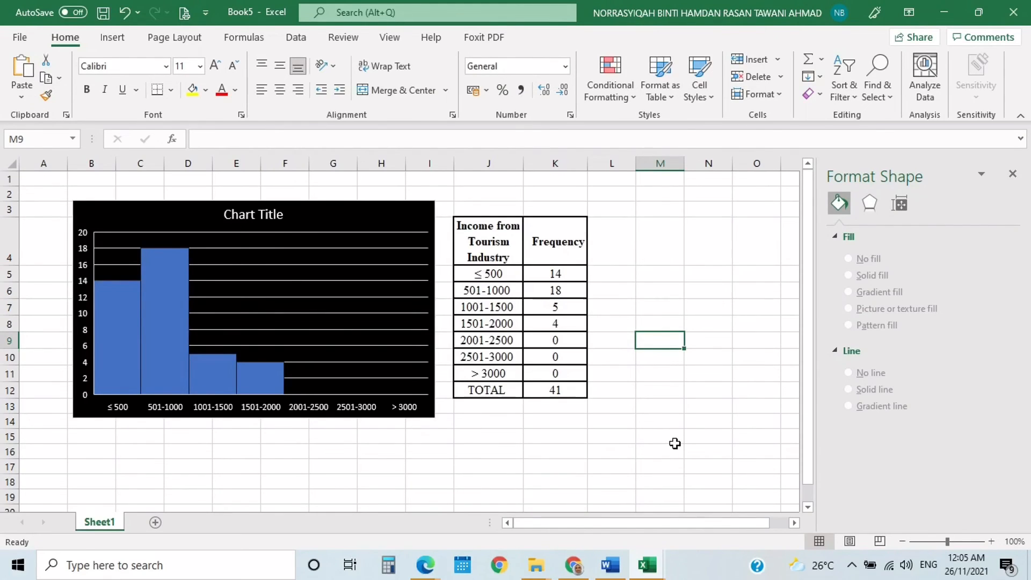
- Close the Format Shape pane beside the finished histogram
scroll(683, 461, down, 1)
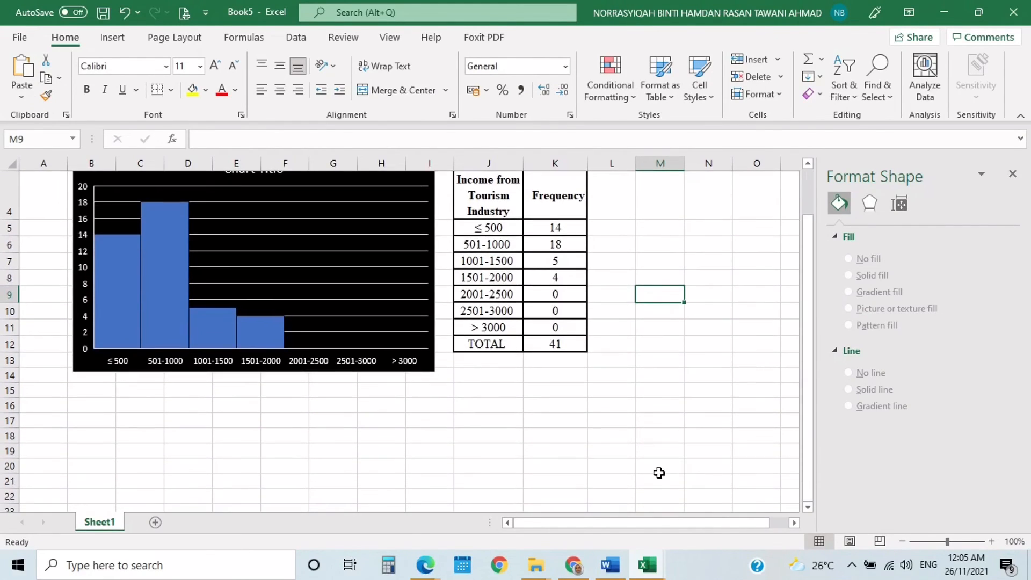
scroll(659, 472, up, 1)
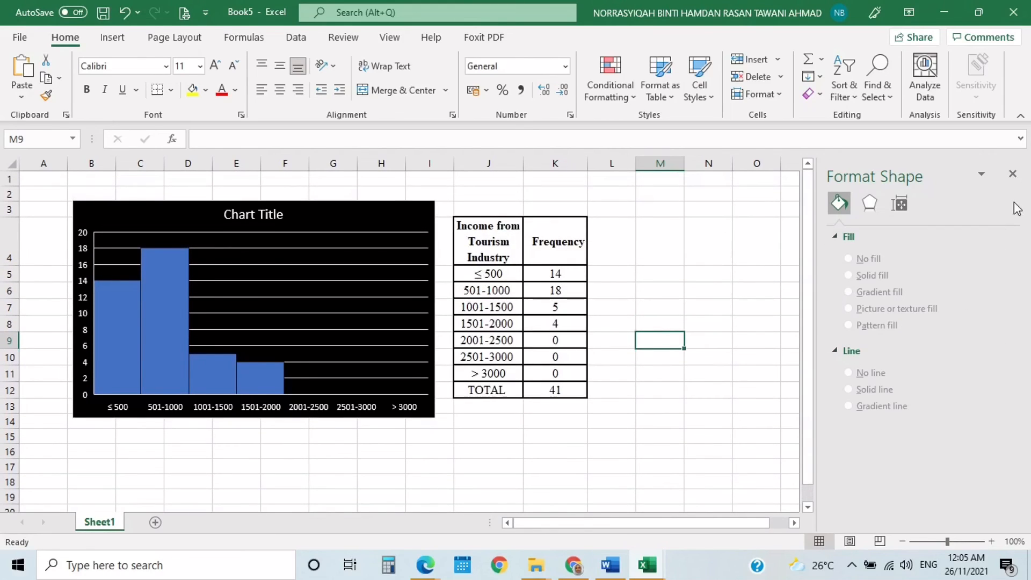
click(1013, 174)
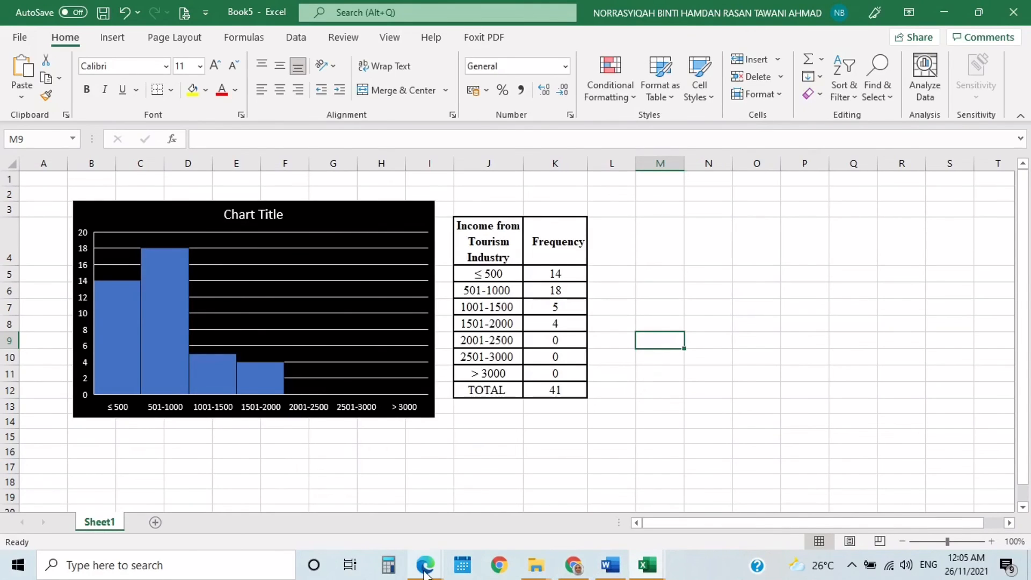
mouse_move(425, 572)
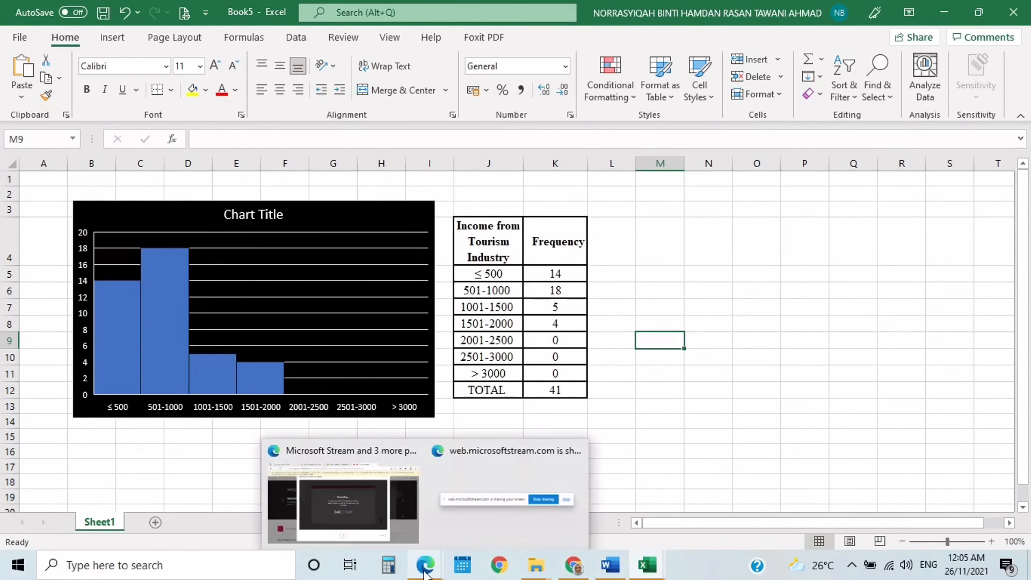